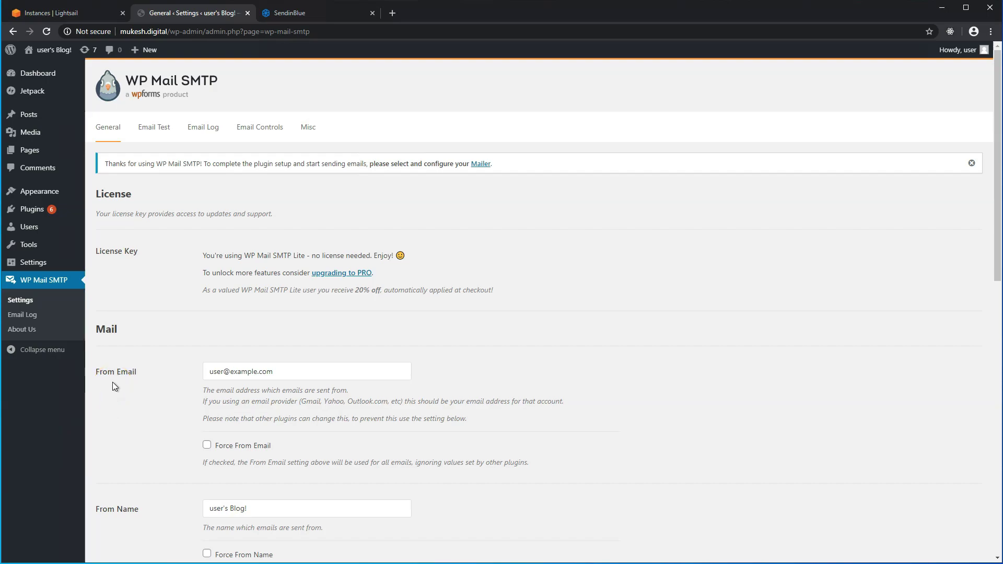
Check the installed plugins, search the plugin directory for WP SMTP, and return to WP Mail SMTP settings.
left_click(111, 366)
left_click(40, 213)
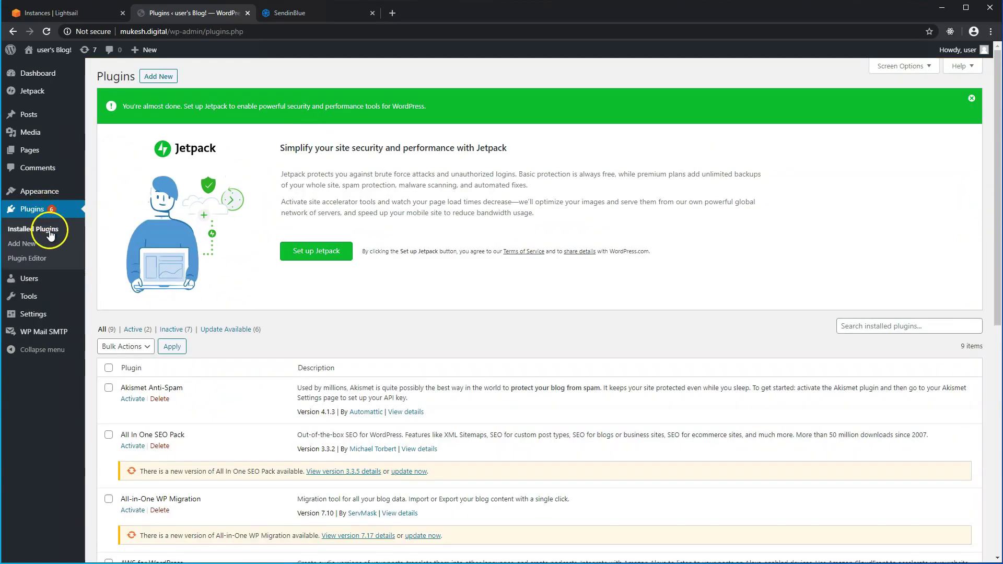
left_click(34, 247)
left_click(846, 106)
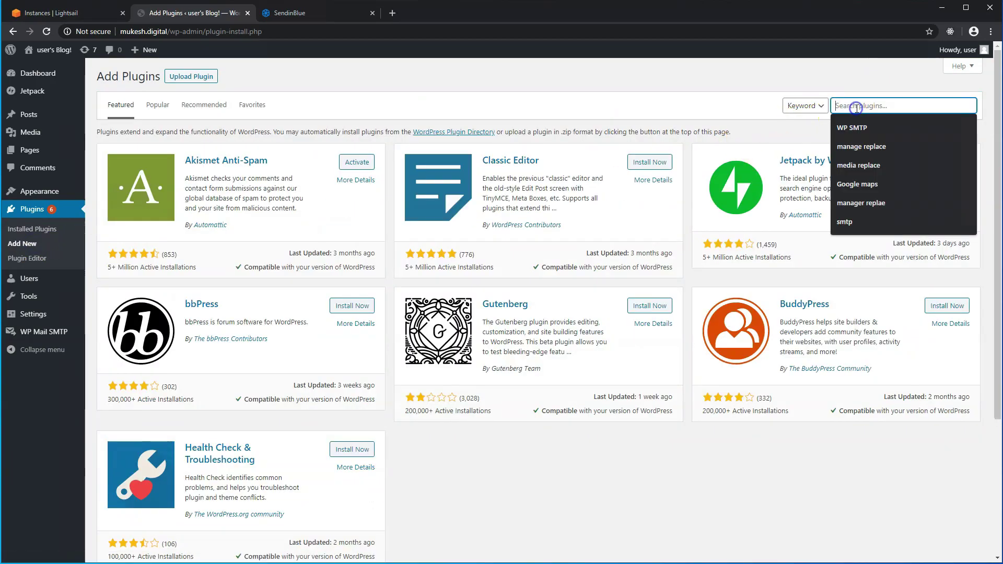
left_click(857, 126)
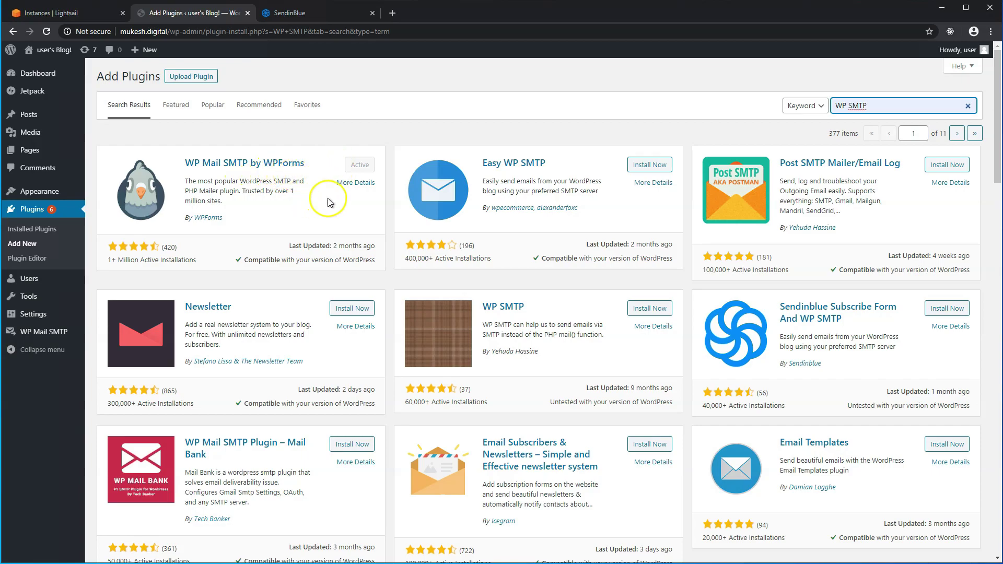
left_click(43, 338)
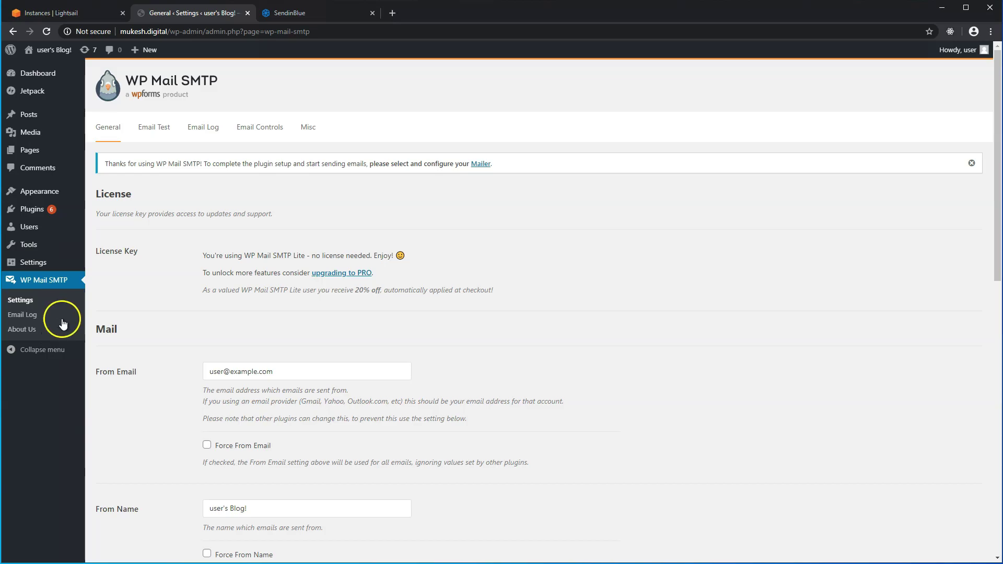
Choose Sendinblue under Mailer, revealing its empty API Key field.
scroll(156, 341, "down", 4)
scroll(156, 340, "down", 5)
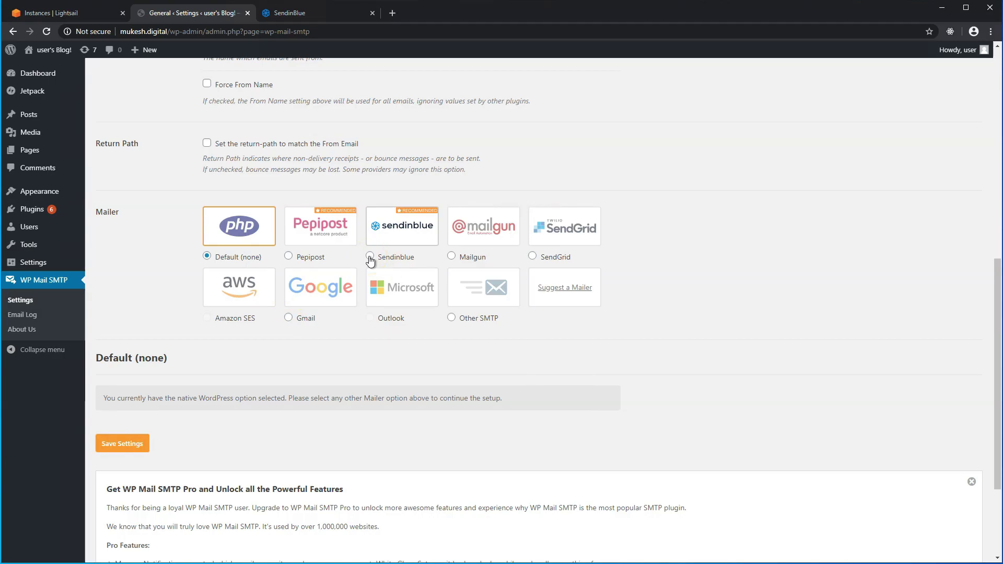
left_click(370, 256)
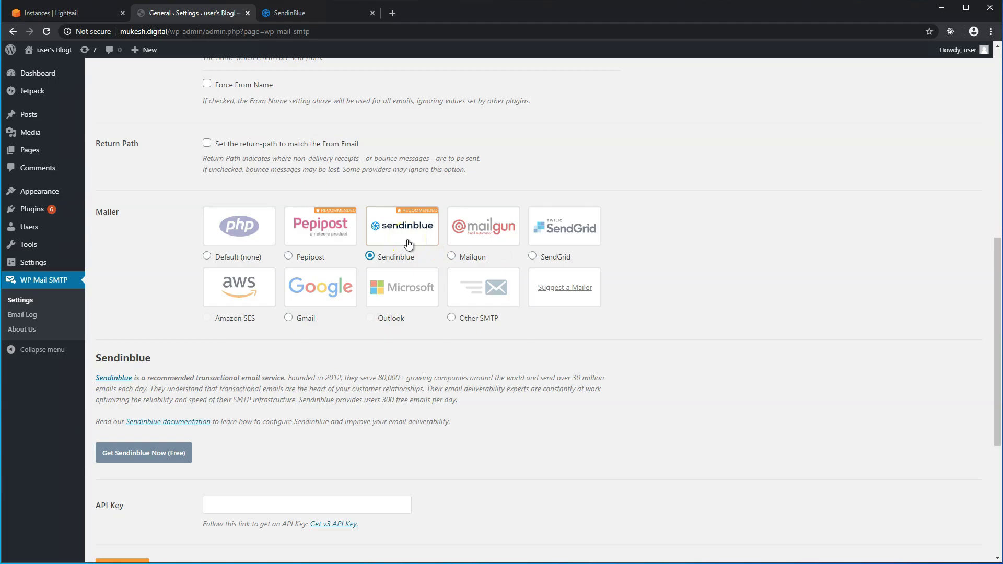
left_click(416, 233)
left_click(416, 240)
left_click(526, 252)
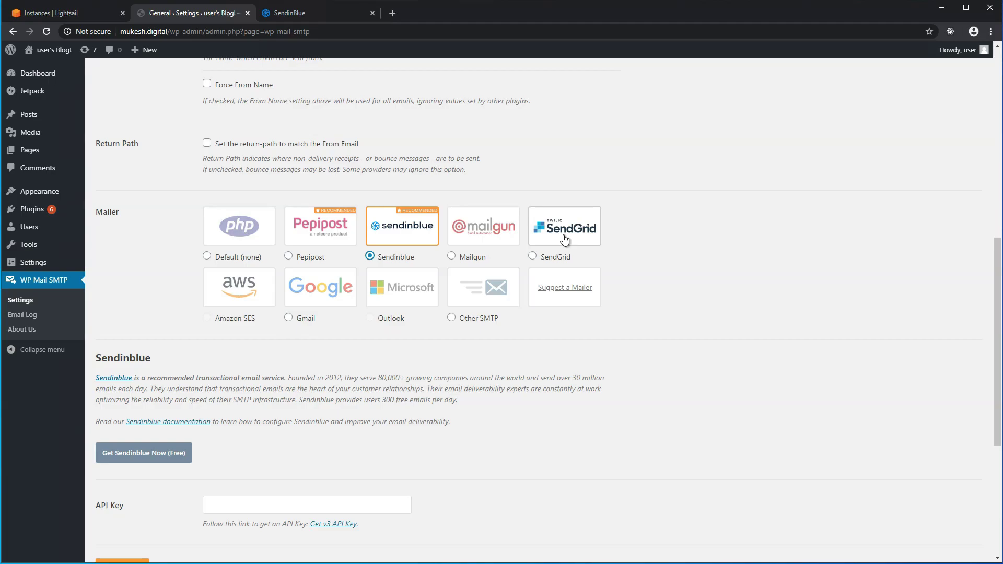
left_click(508, 246)
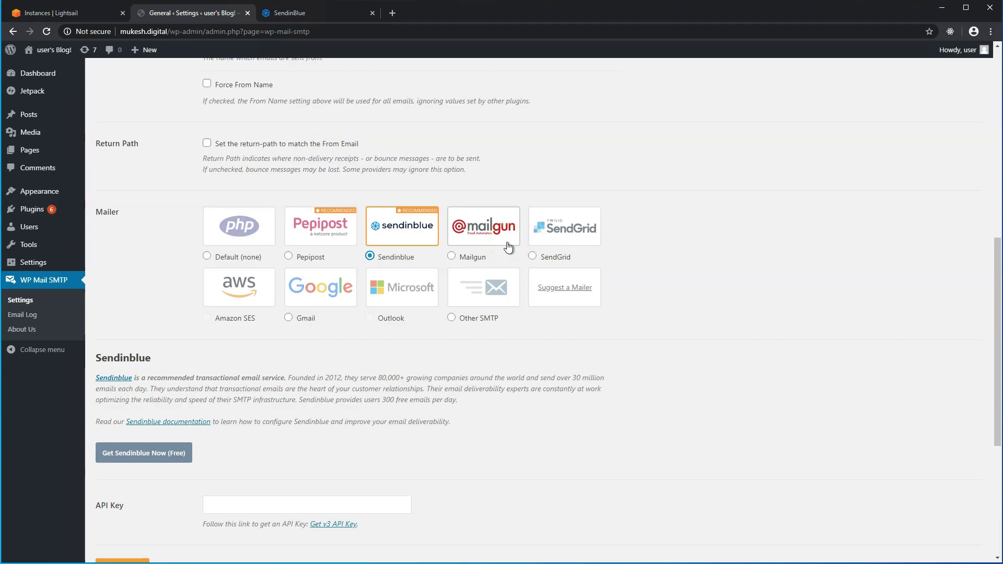
left_click(525, 243)
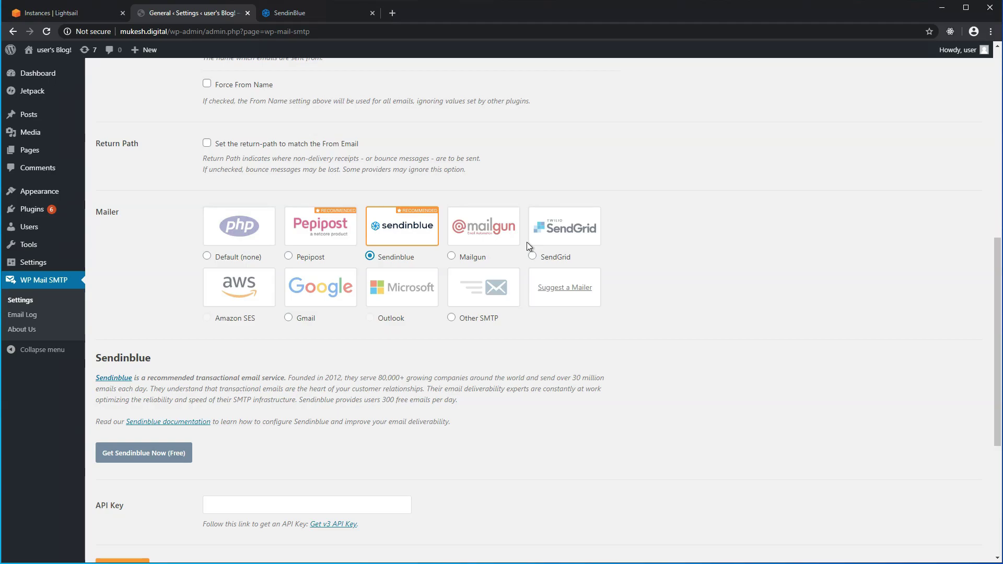
left_click(379, 197)
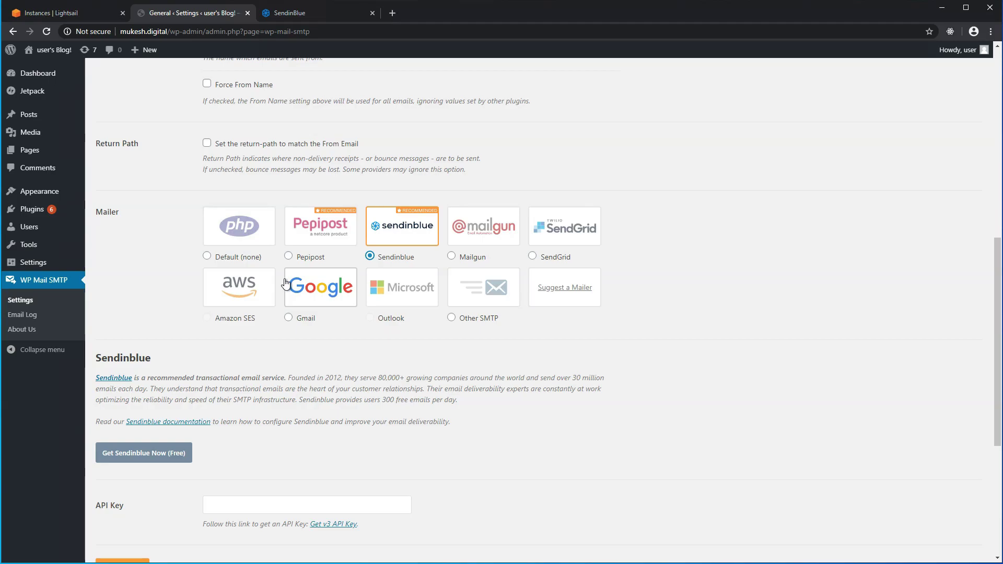
left_click(303, 262)
left_click(314, 227)
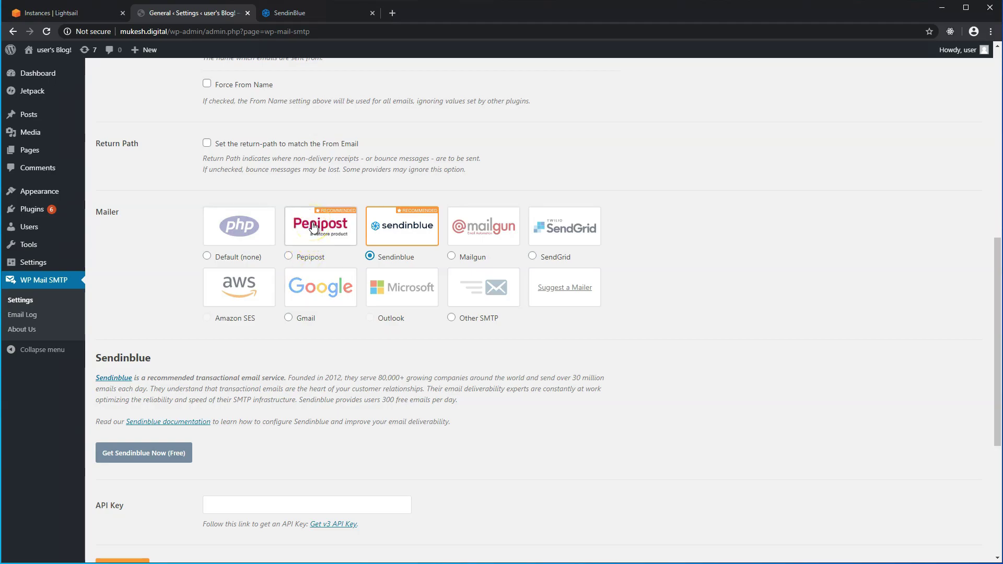
left_click(344, 193)
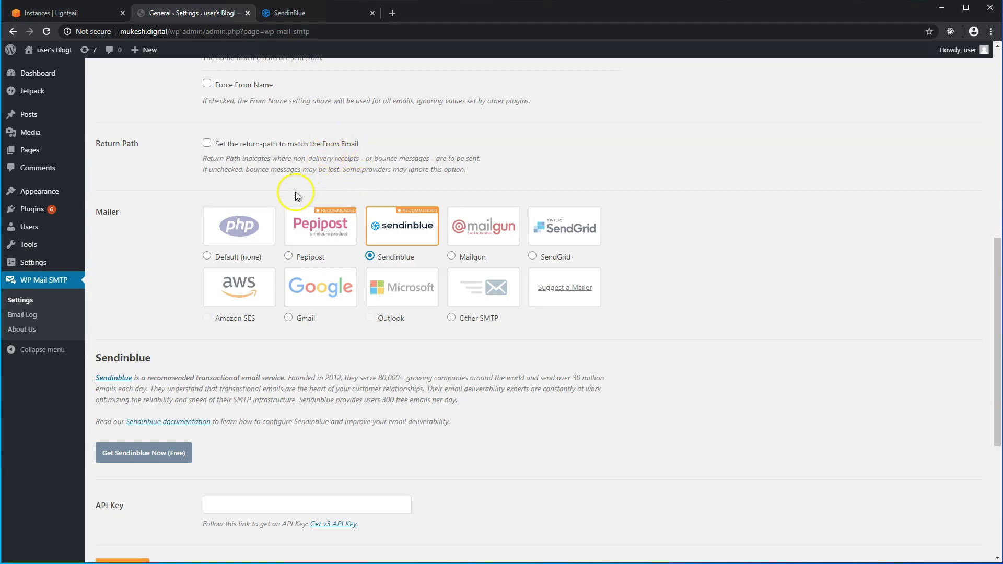
scroll(296, 189, "down", 2)
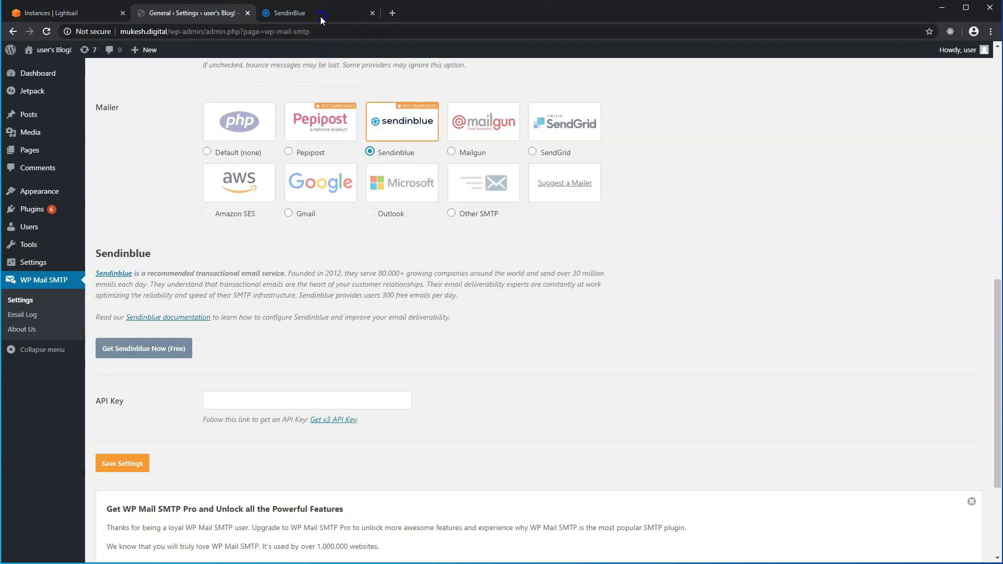
In the Sendinblue account, go to the Senders & IP page showing the two verified senders.
left_click(321, 17)
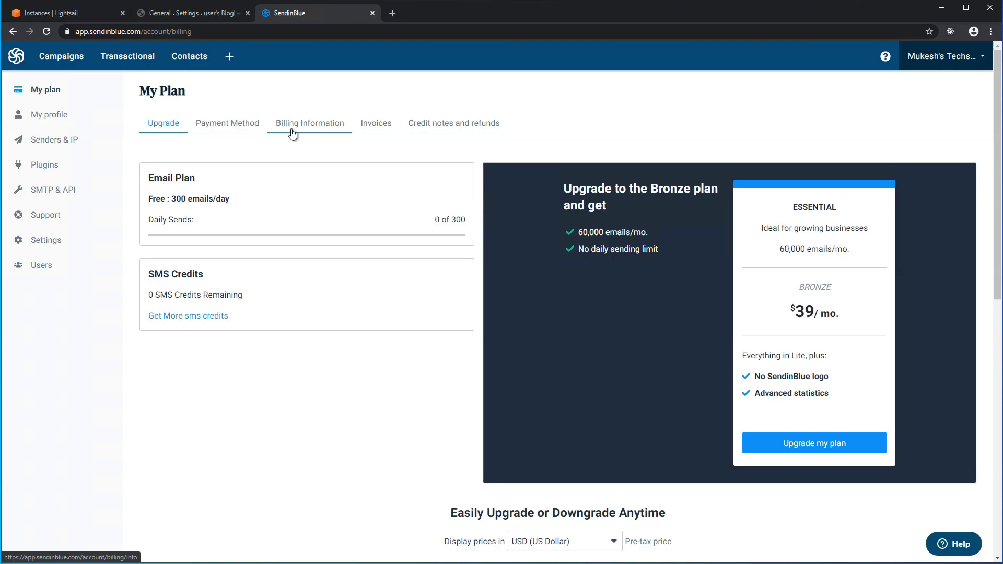
left_click(49, 142)
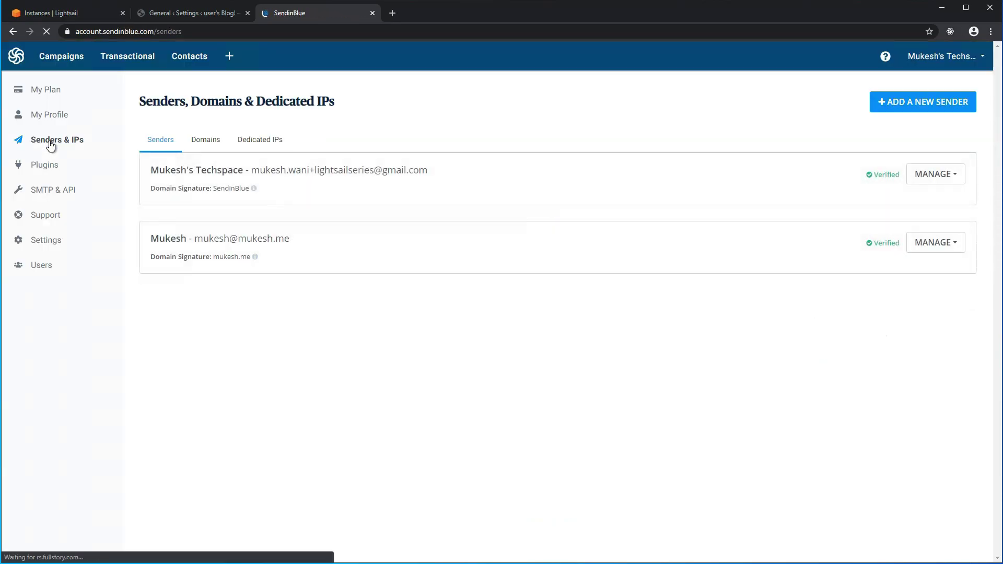
Add the domain mukesh.digital with SPF/DKIM/DMARC signing enabled and save it to show its DNS records.
left_click(201, 142)
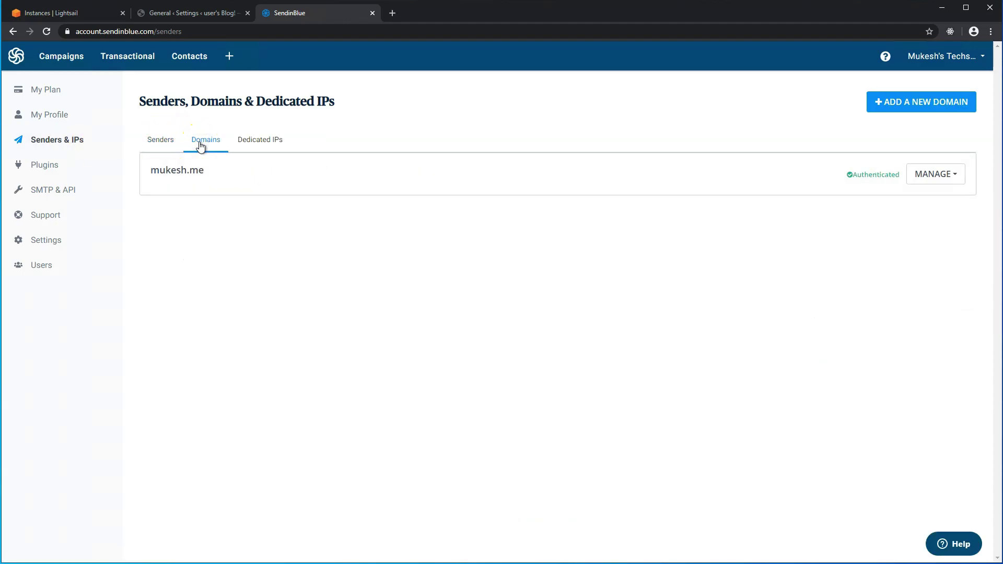
left_click(901, 104)
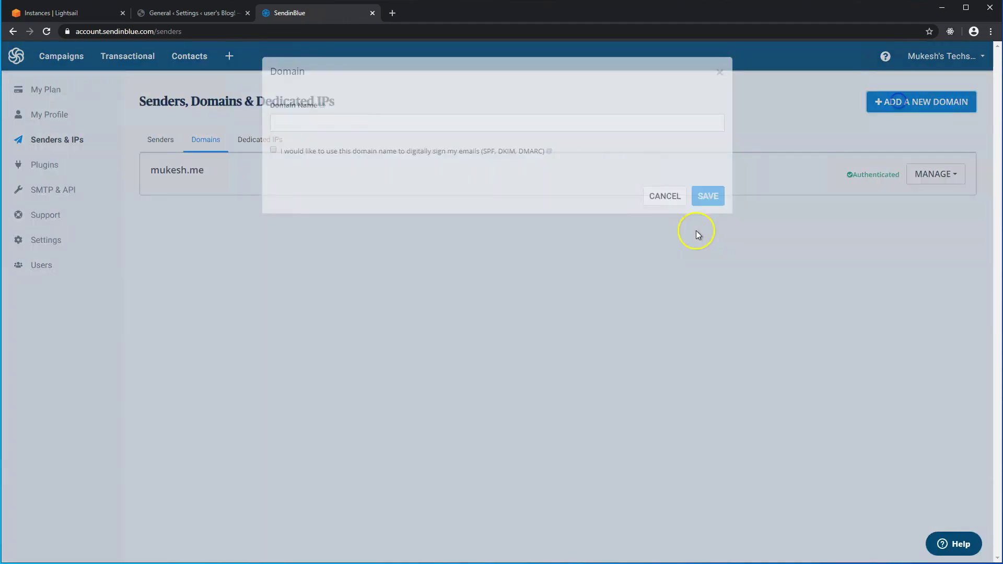
left_click(547, 123)
type("mu")
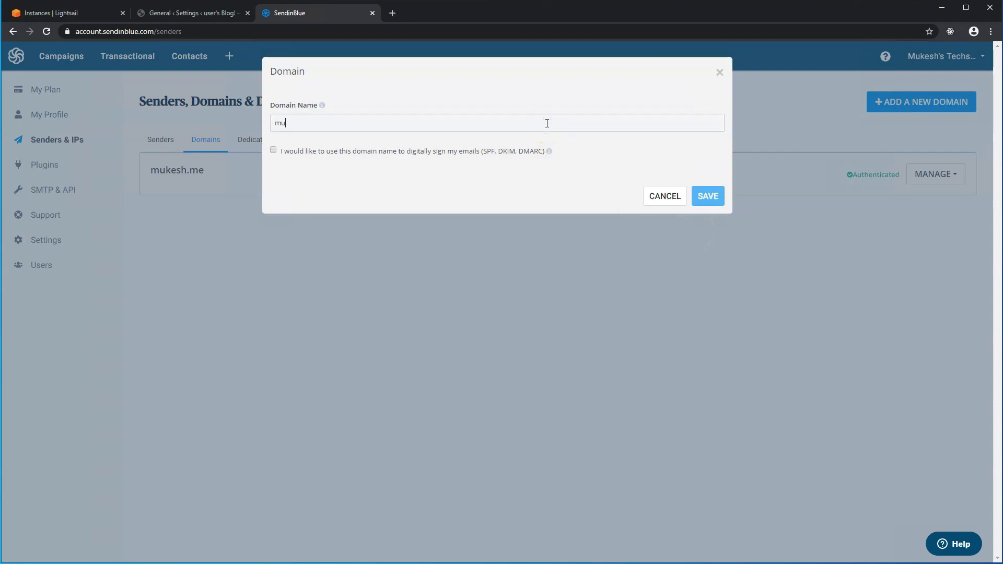
type("kesh.digital")
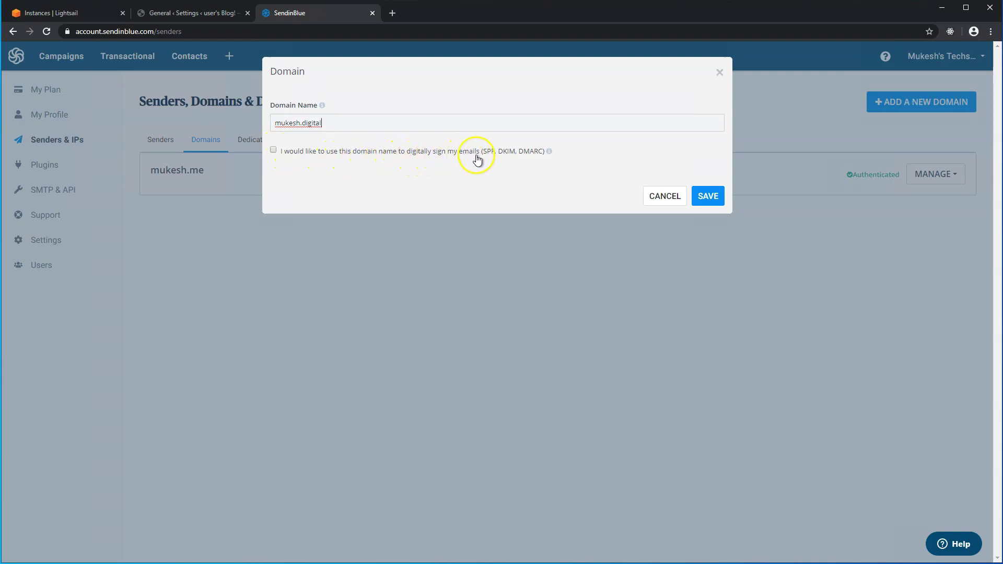
left_click(273, 151)
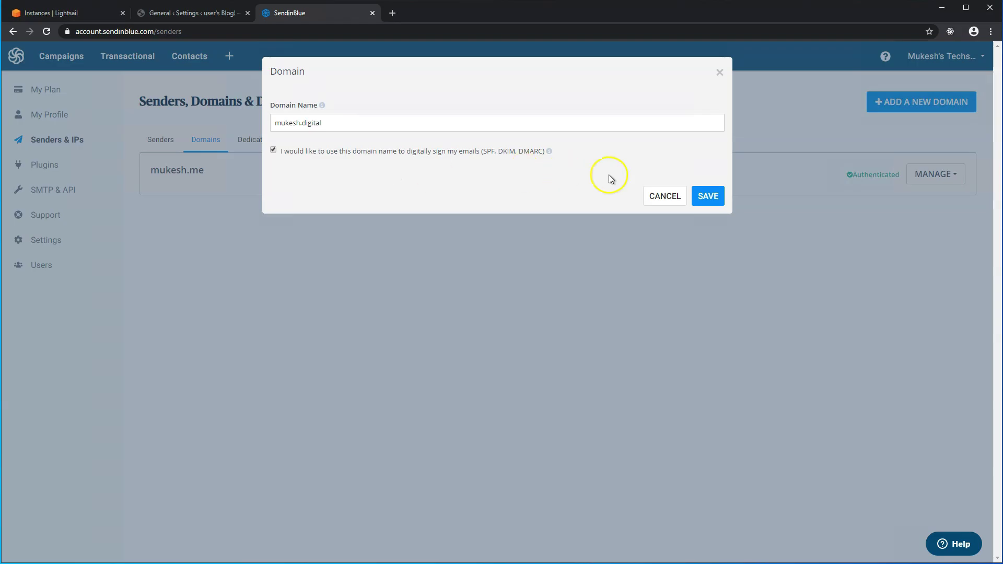
left_click(708, 196)
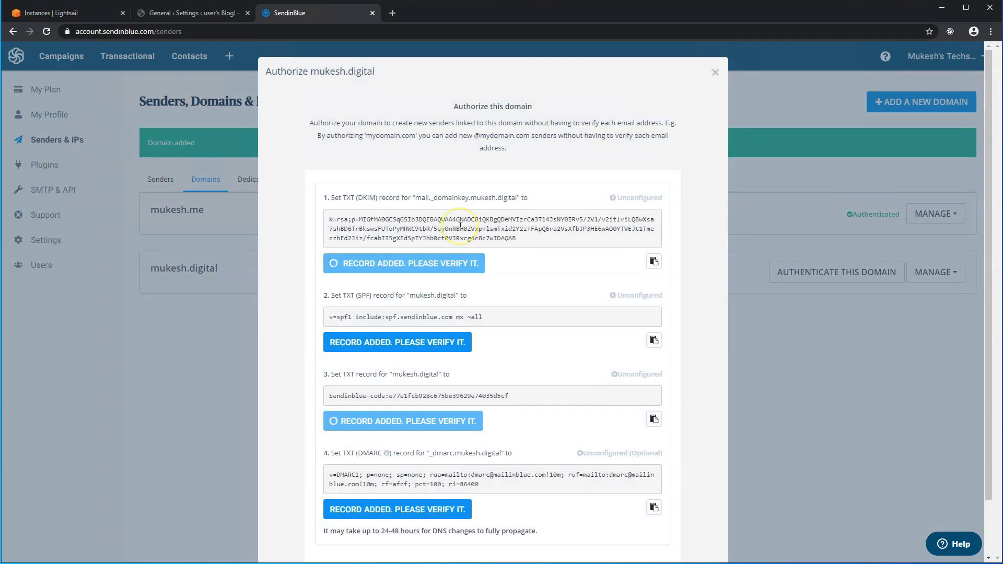
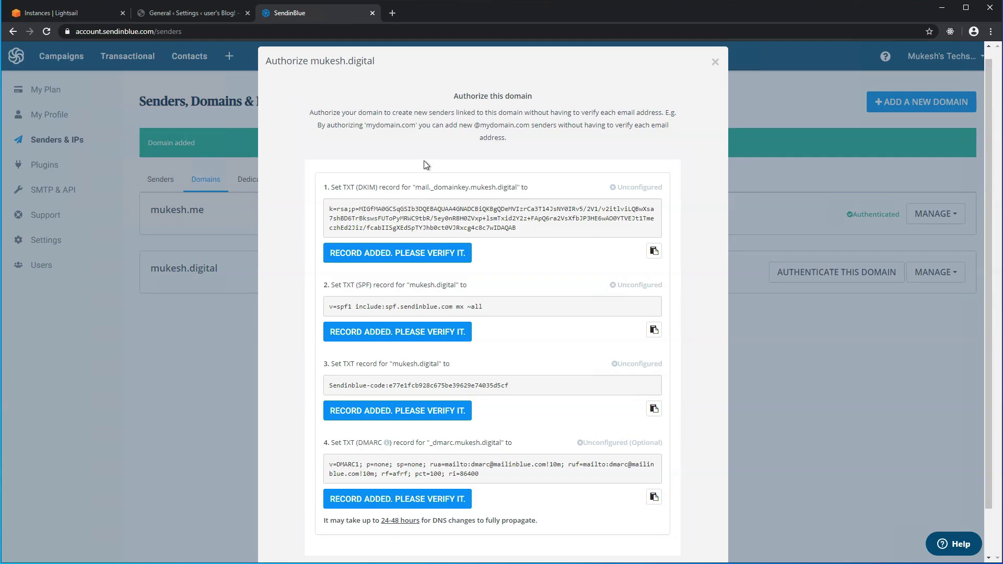
Switch over to the Lightsail console.
key("ctrl+1")
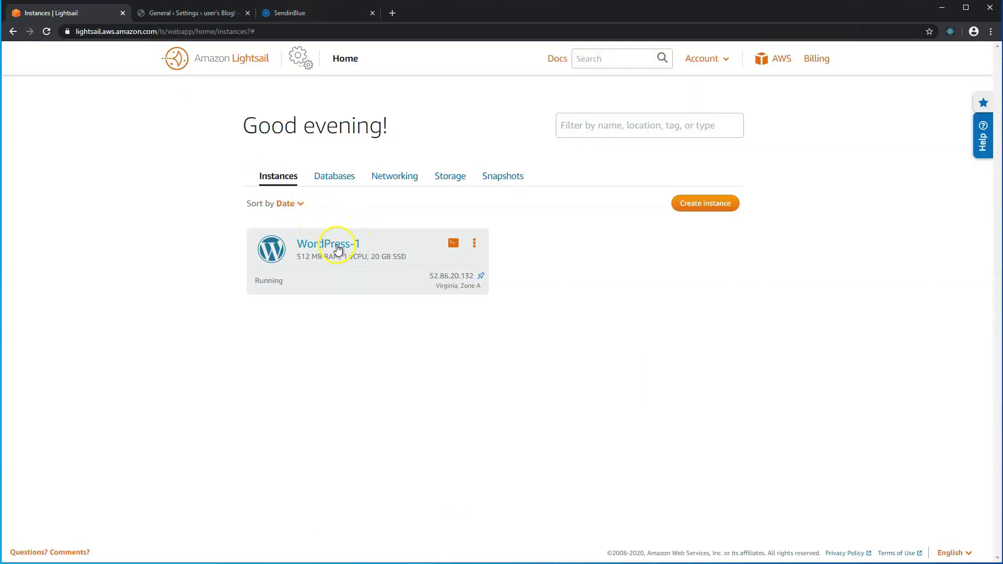
Open the mukesh.digital DNS zone under Networking and copy the DKIM host name mail._domainkey from Sendinblue.
left_click(403, 178)
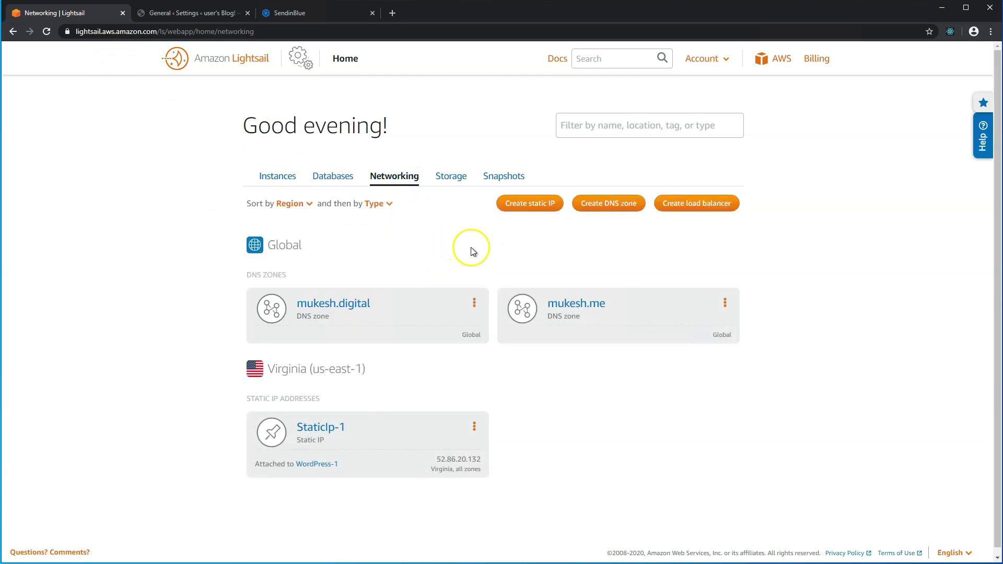
left_click(368, 304)
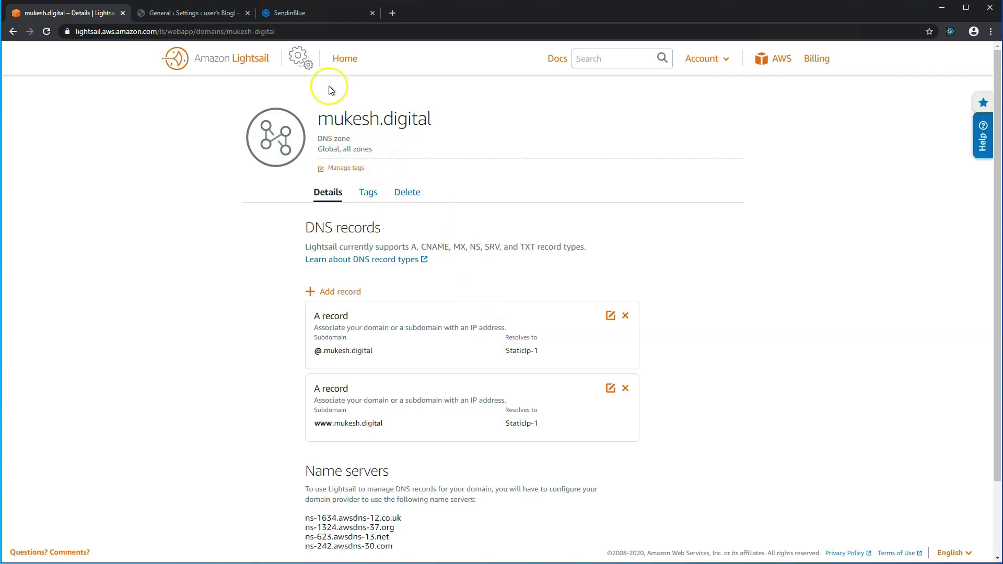
left_click(317, 17)
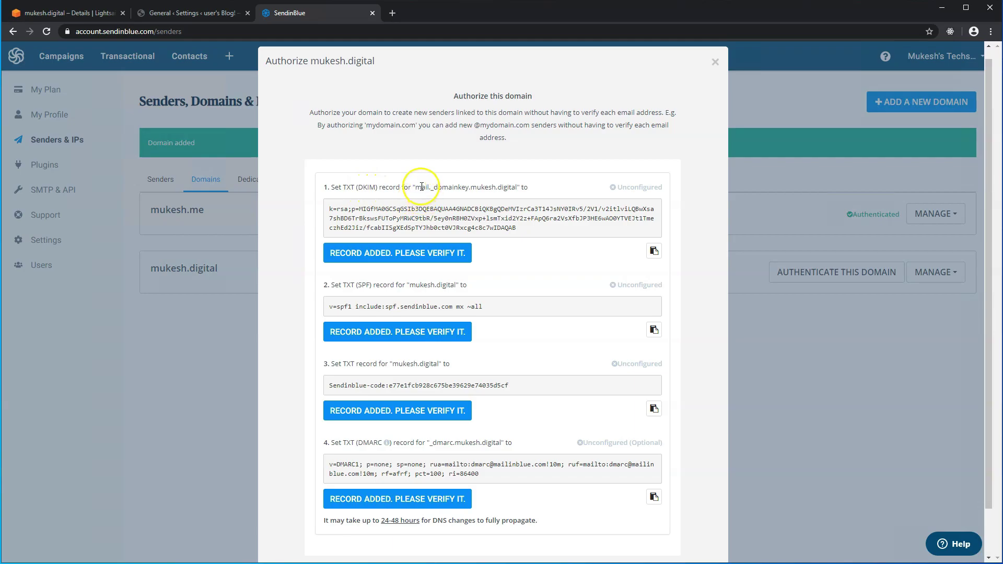
left_click_drag(417, 186, 471, 188)
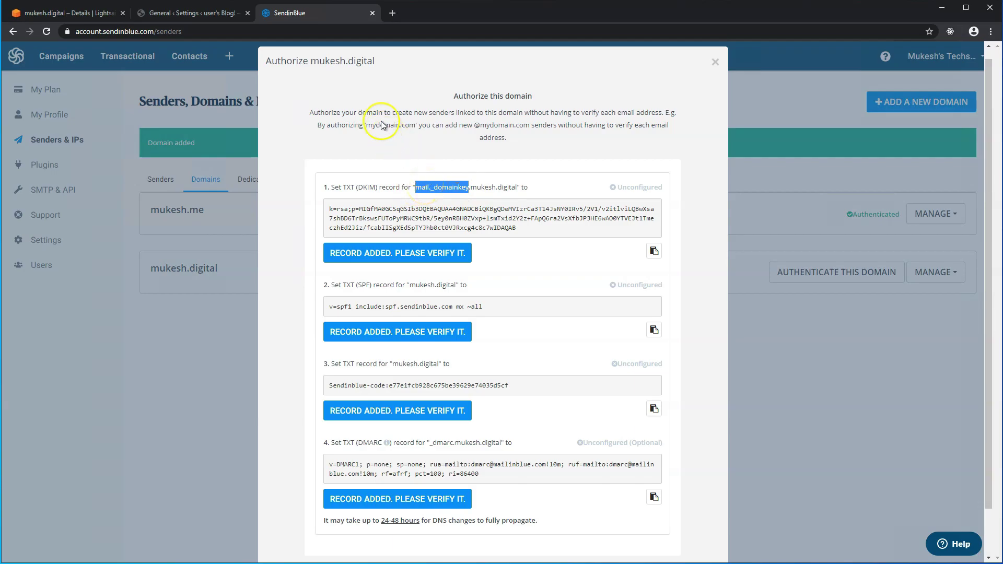
left_click(107, 15)
Create and save a TXT record at mail._domainkey holding Sendinblue's DKIM key value.
left_click(342, 294)
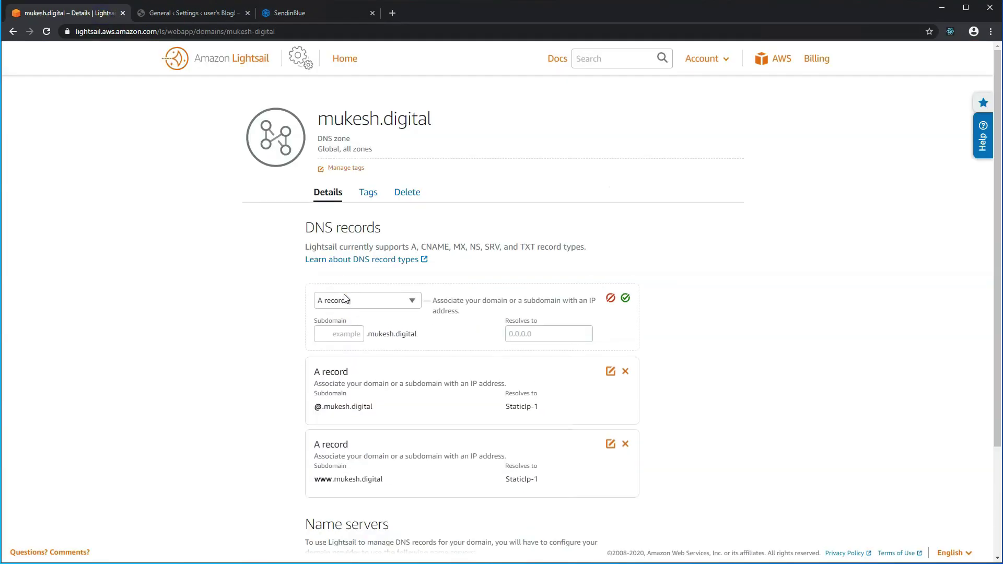
left_click(352, 300)
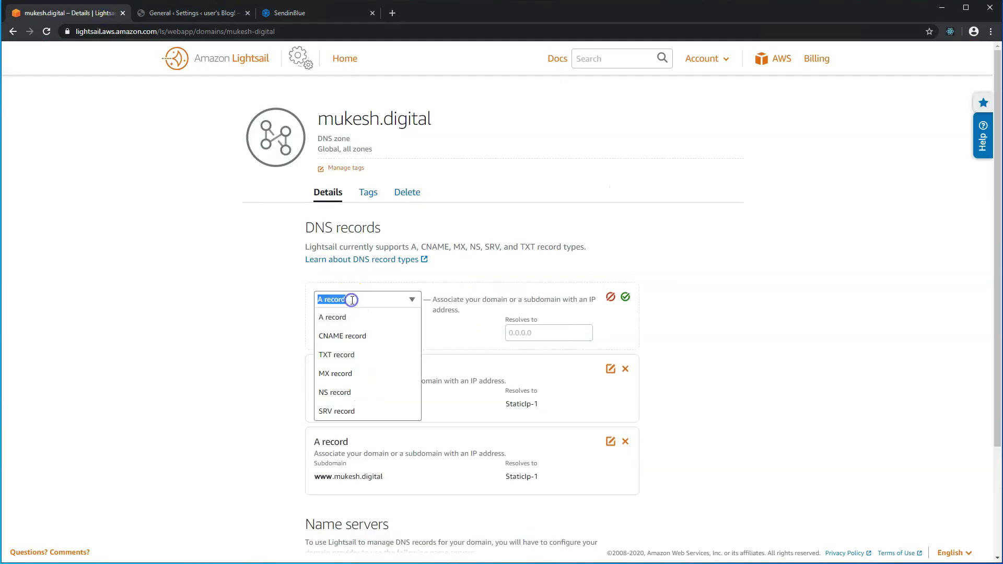
left_click(346, 354)
left_click(346, 333)
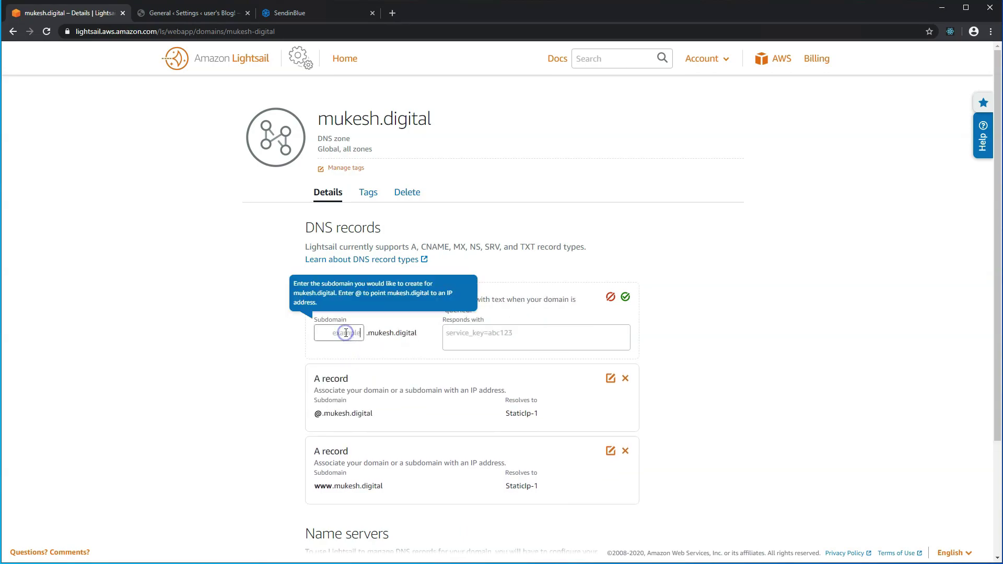
key("ctrl+v")
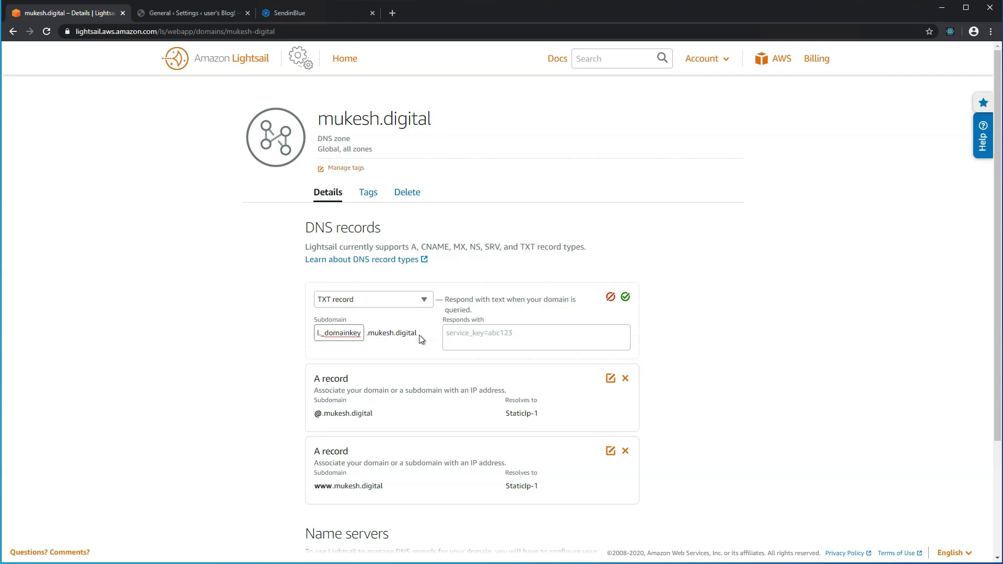
left_click(275, 16)
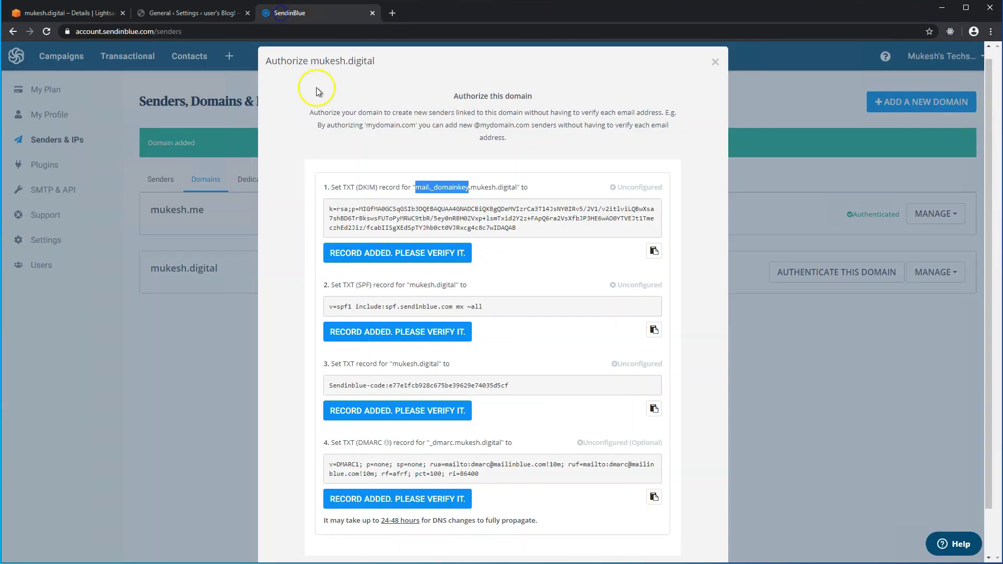
left_click_drag(519, 229, 330, 208)
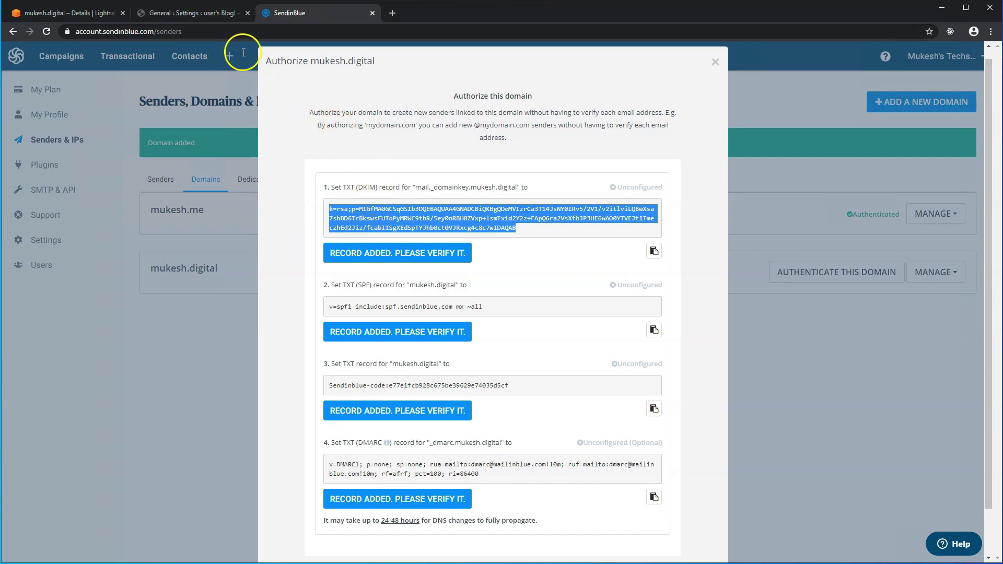
left_click(68, 13)
left_click(492, 331)
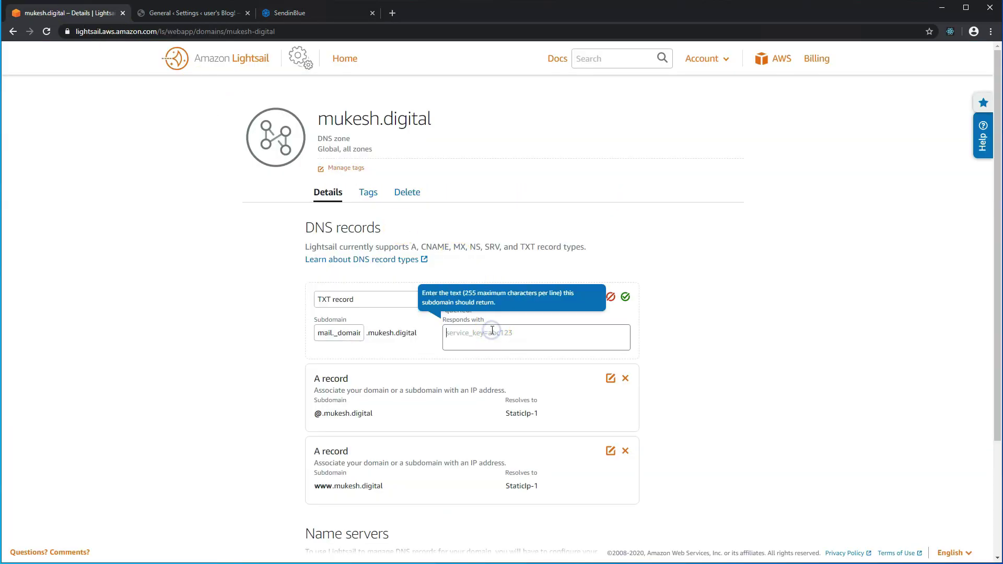
key("ctrl+v")
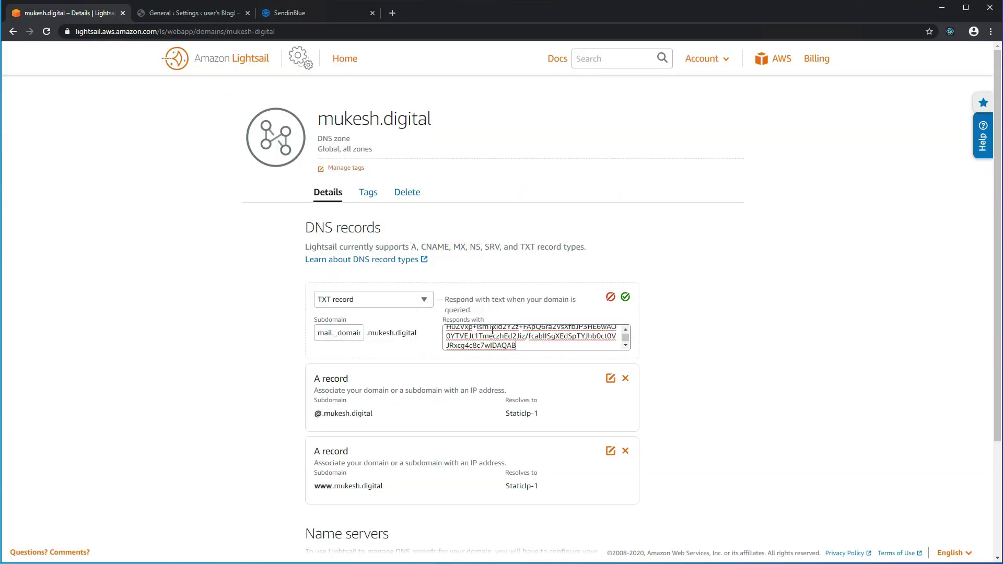
left_click(626, 297)
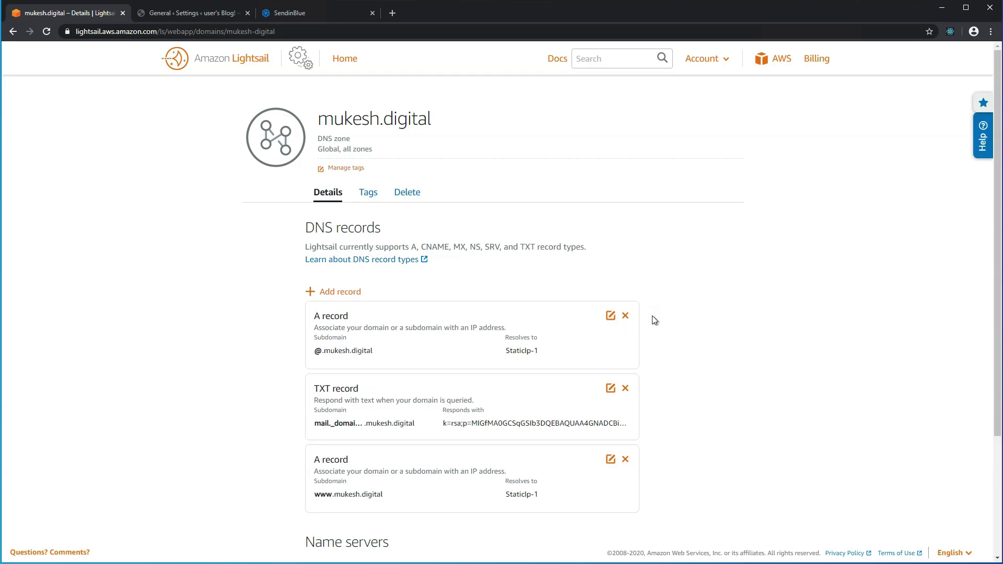
Copy the SPF record value from Sendinblue's authorization records.
left_click(290, 12)
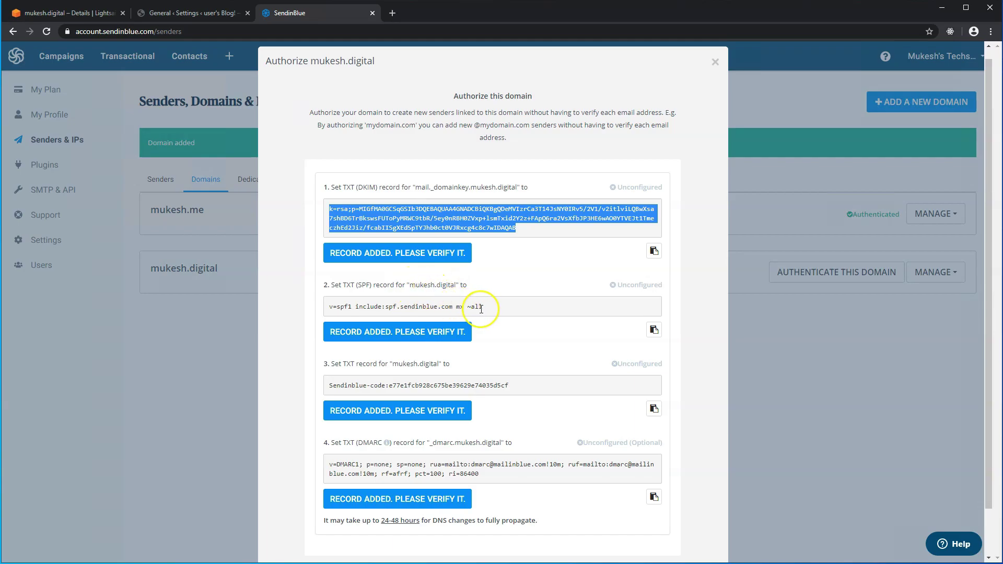
left_click_drag(481, 307, 359, 306)
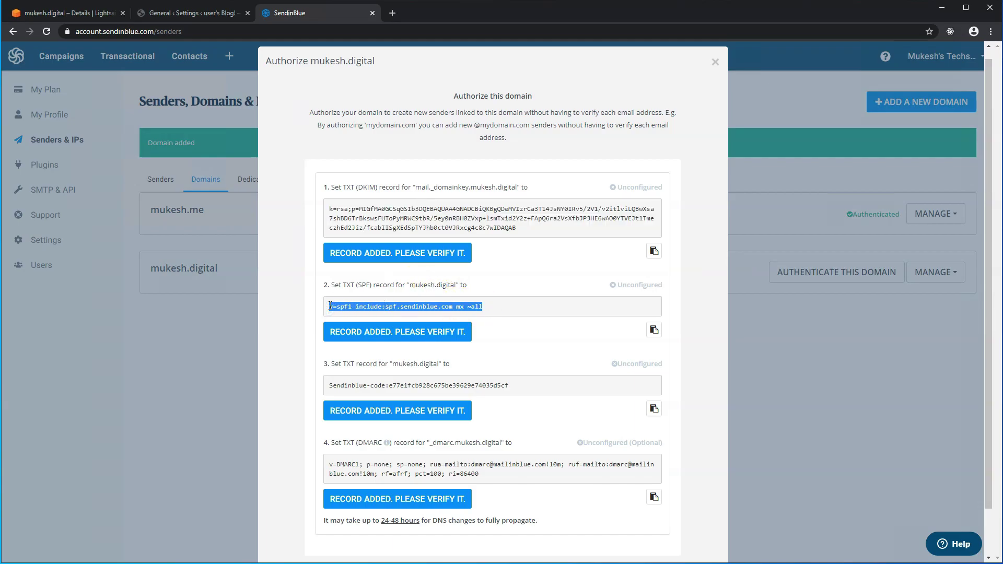
left_click(83, 17)
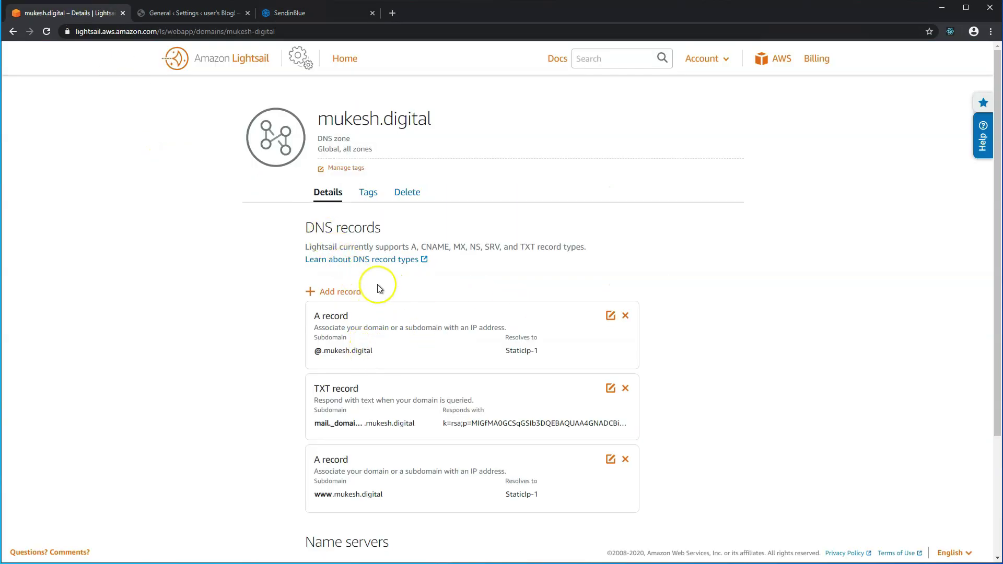
Add a TXT record at @ with the SPF value 'v=spf1 include:spf.sendinblue.com mx ~all' and save it.
left_click(351, 292)
left_click(368, 299)
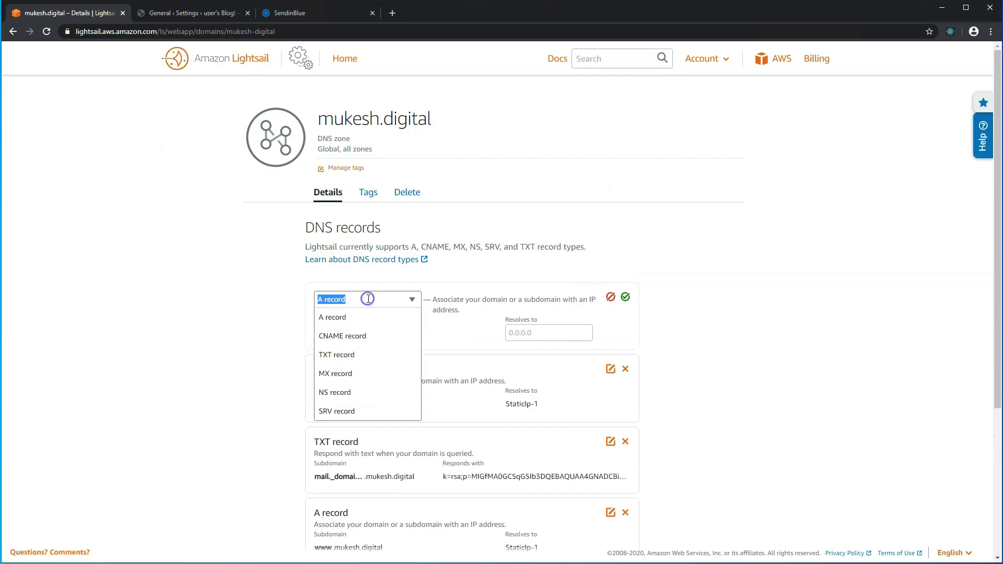
left_click(366, 355)
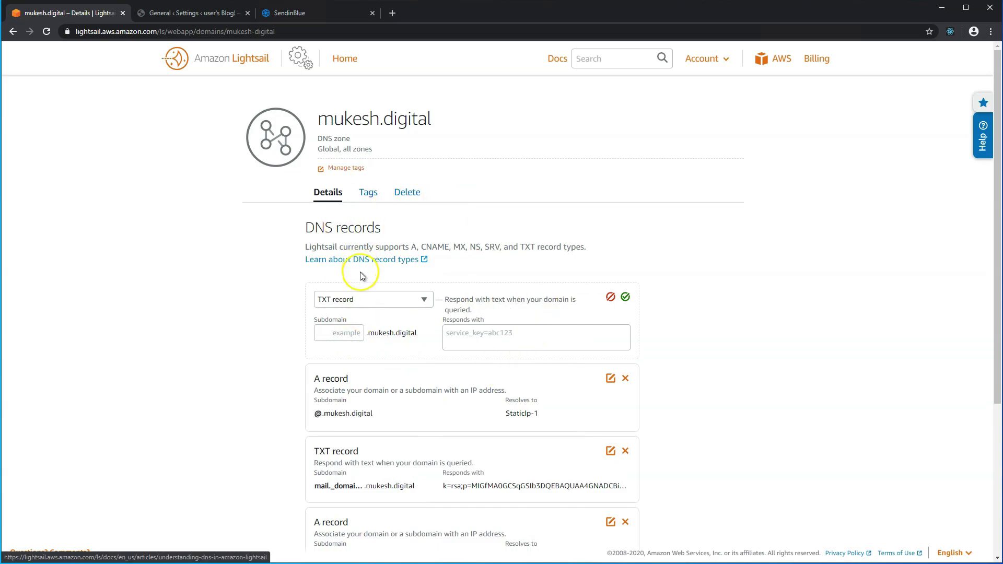
left_click(358, 334)
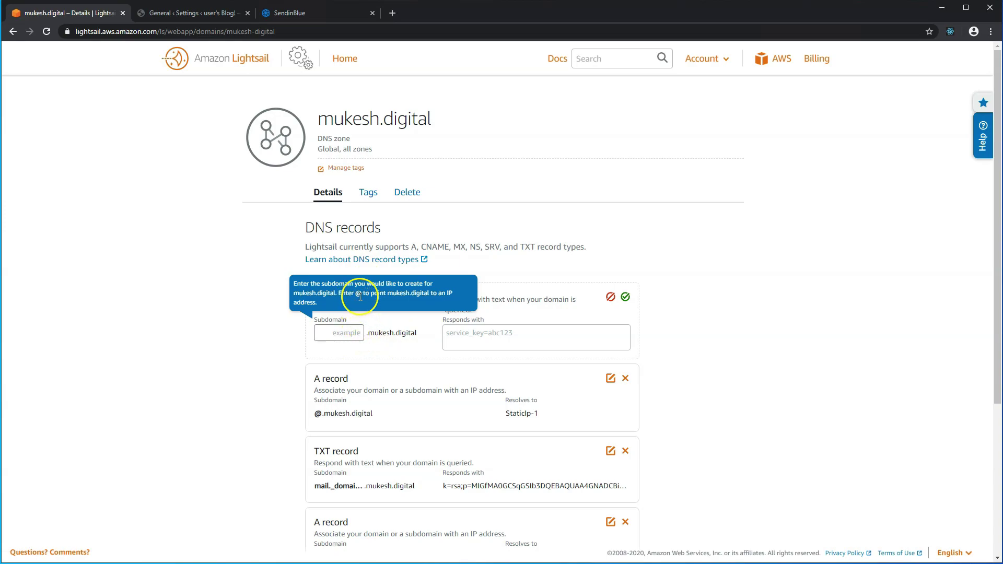
type("@")
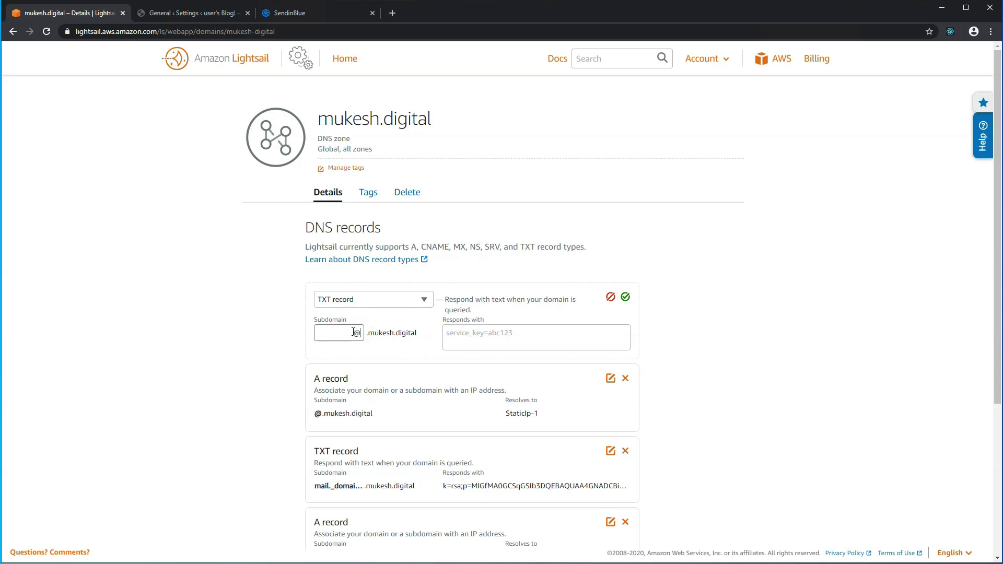
left_click(471, 335)
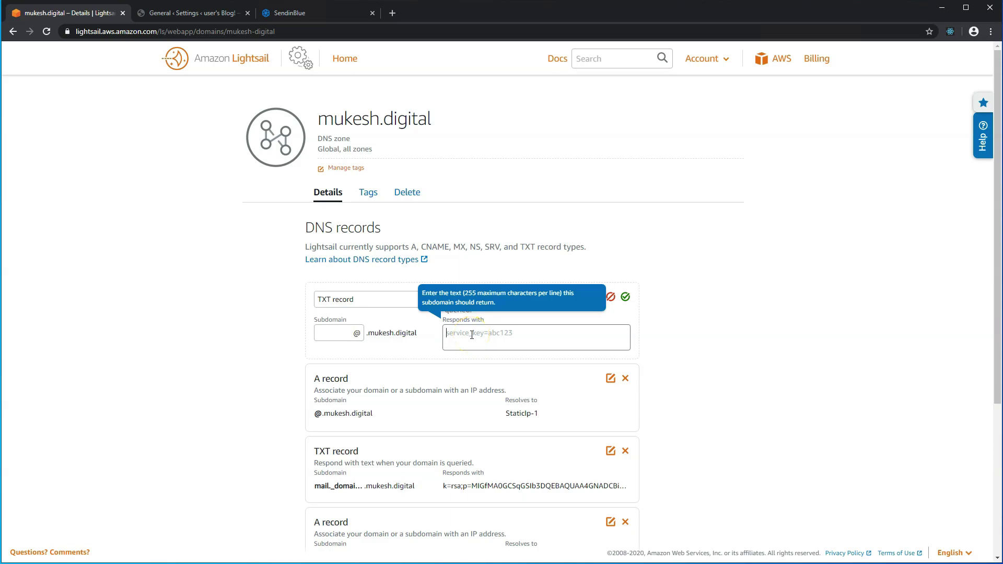
type("v=spf1 include:spf.sendinblue.com mx ~all")
left_click(450, 336)
left_click(453, 337)
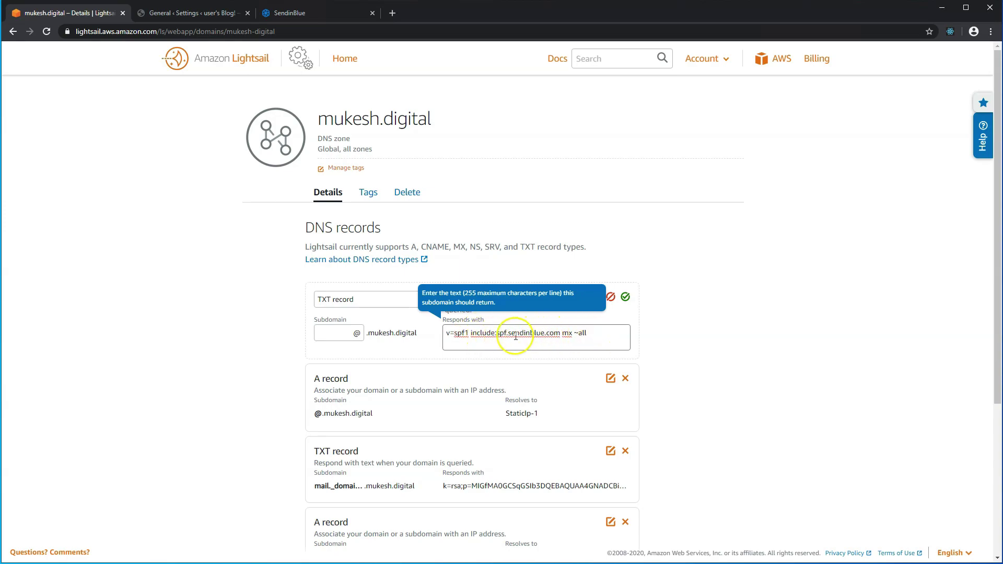
left_click(625, 297)
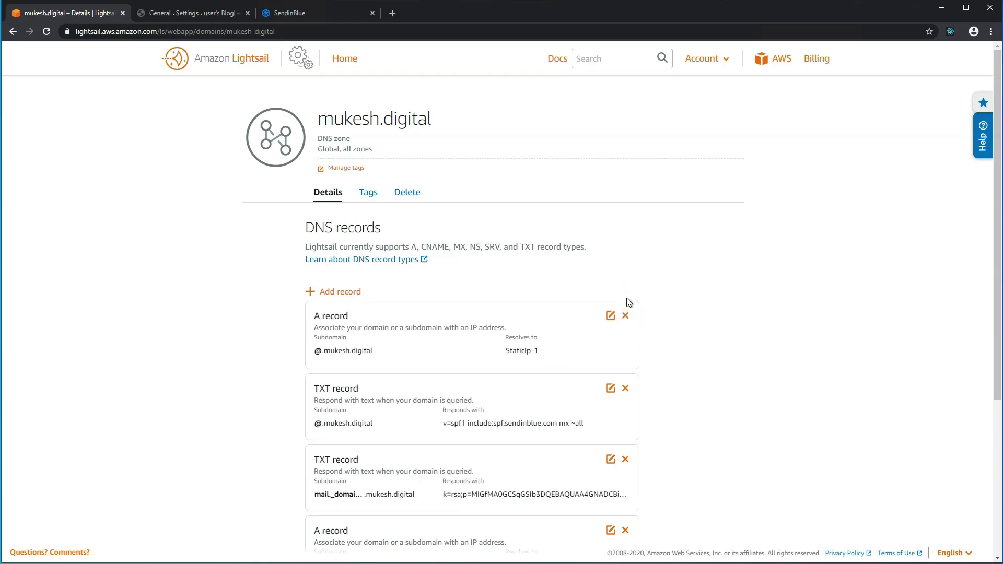
Copy the Sendinblue verification code value from the authorization records.
left_click(287, 13)
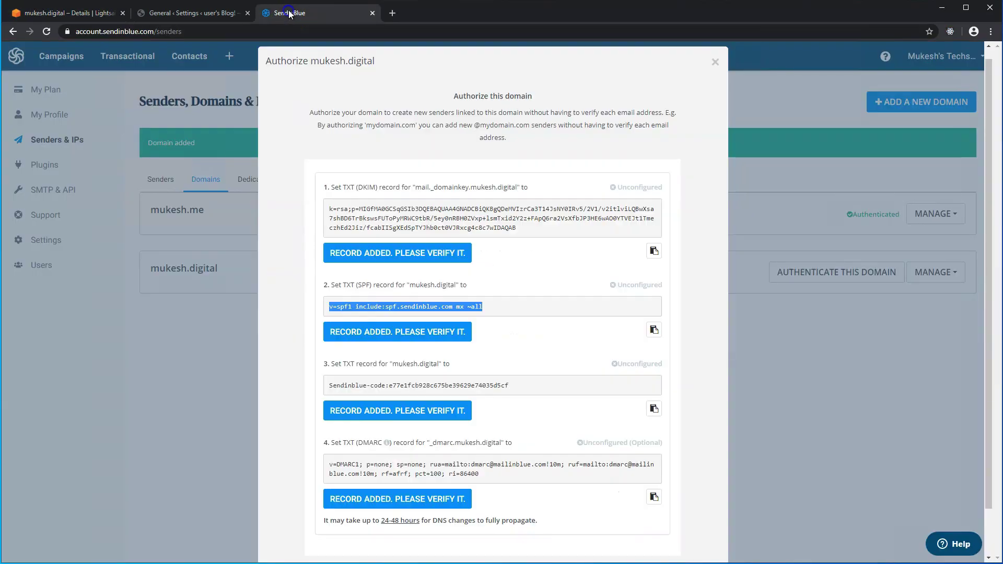
scroll(360, 389, "down", 1)
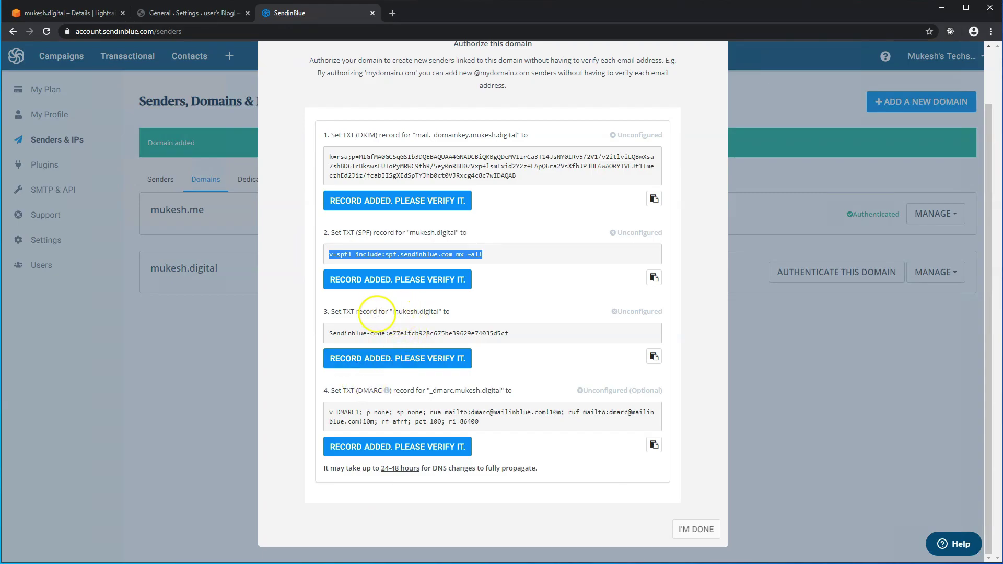
left_click_drag(335, 330, 513, 335)
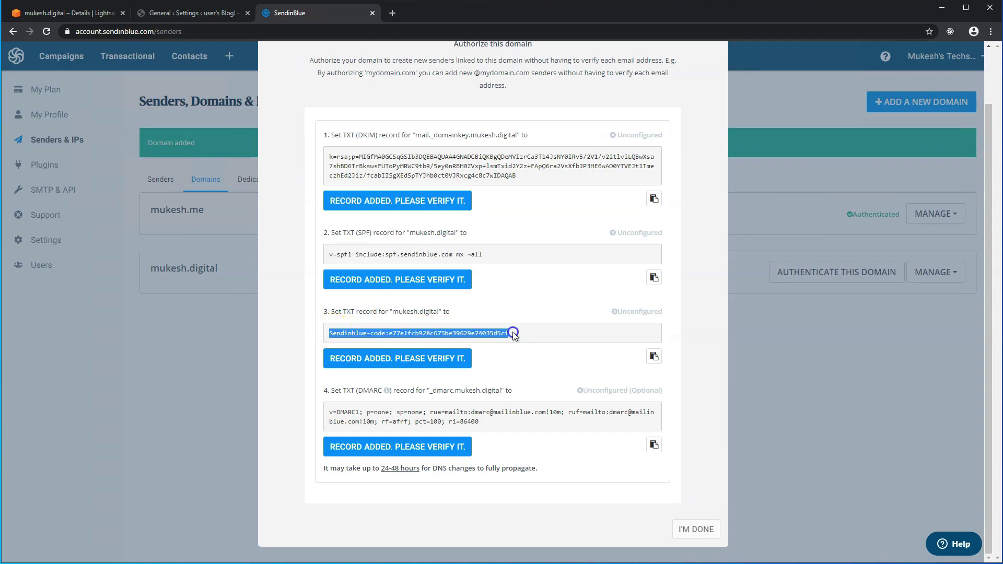
left_click(102, 12)
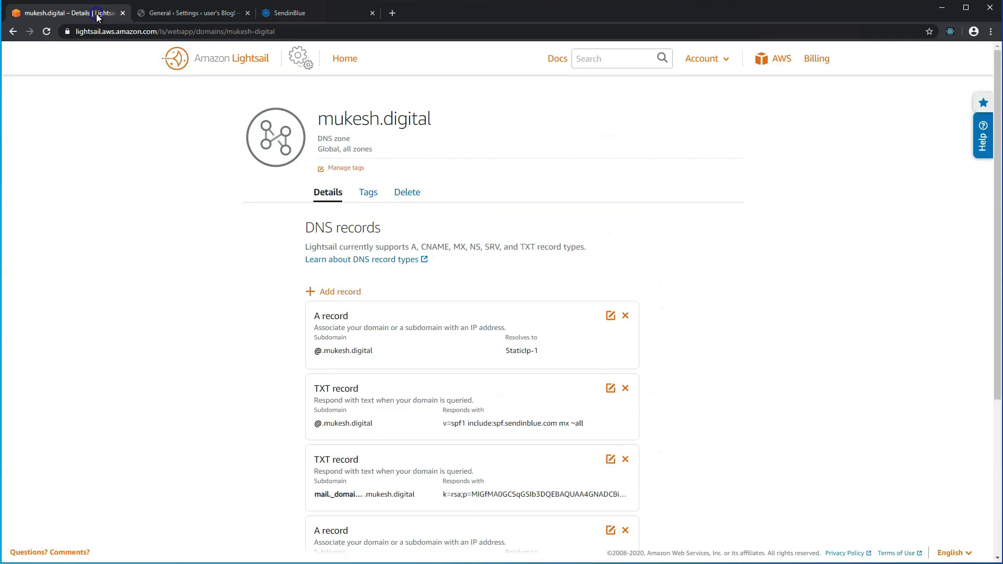
scroll(313, 376, "down", 1)
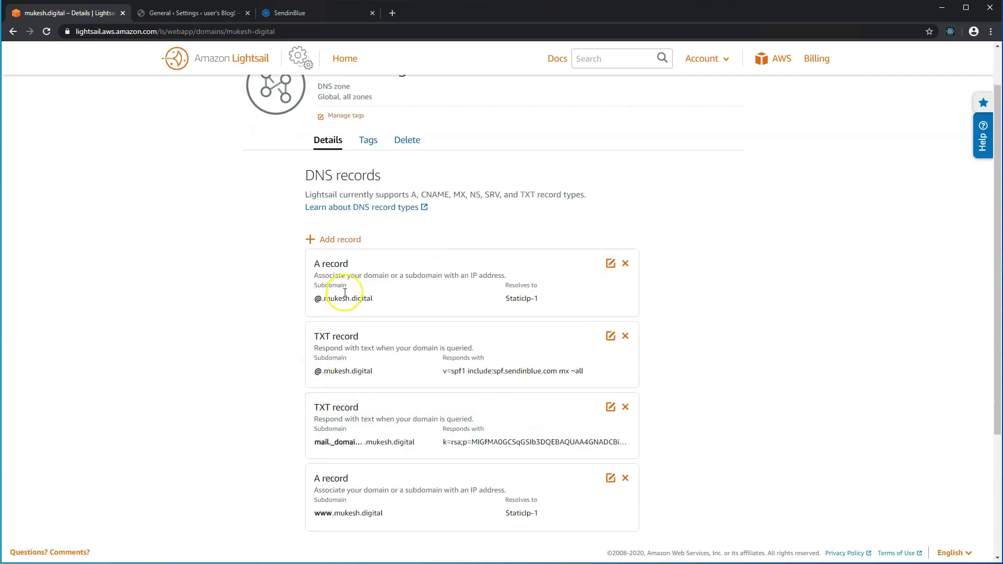
Add and save a TXT record at @ holding the Sendinblue verification code.
left_click(337, 240)
left_click(353, 249)
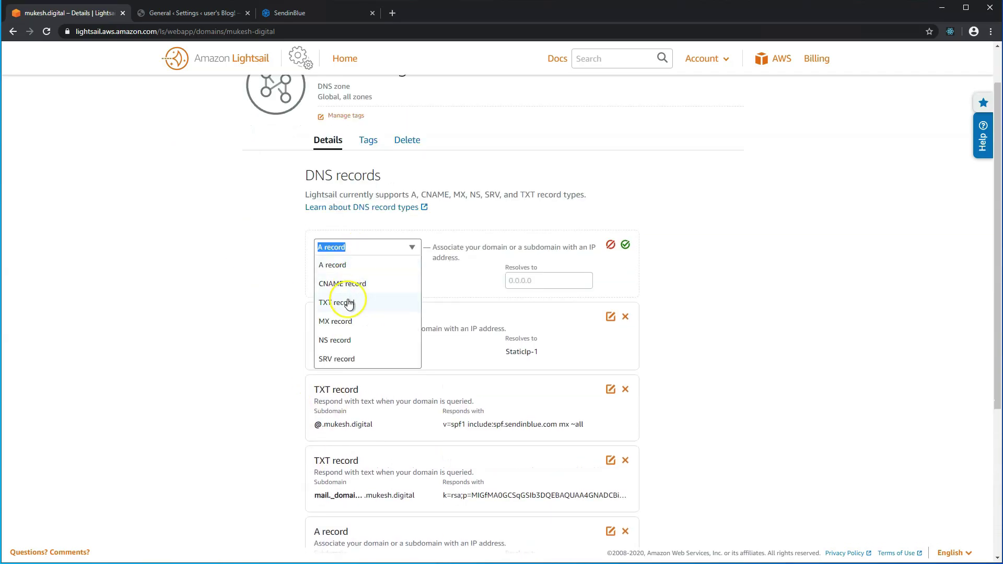
left_click(343, 302)
left_click(362, 284)
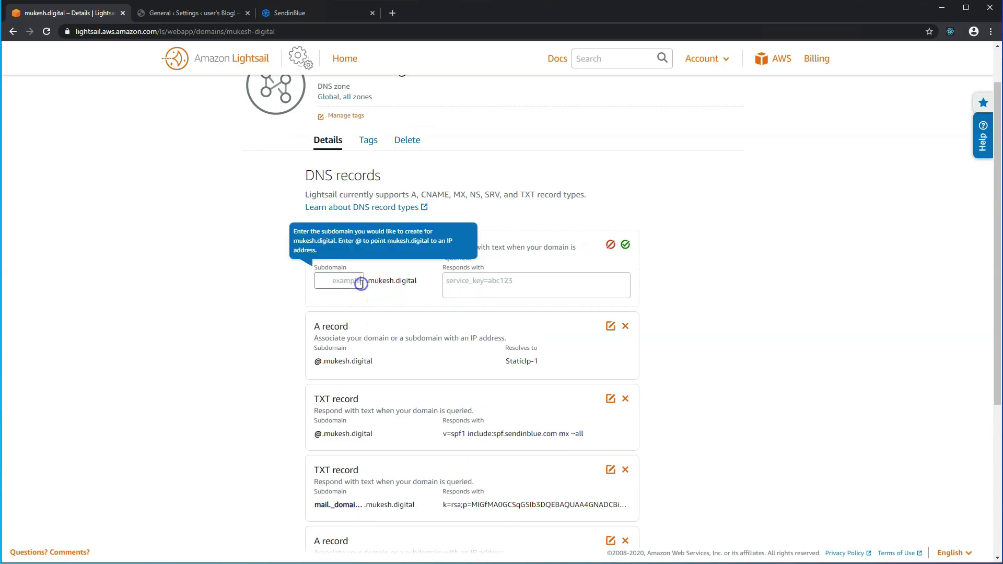
type("@")
left_click(392, 285)
left_click(468, 285)
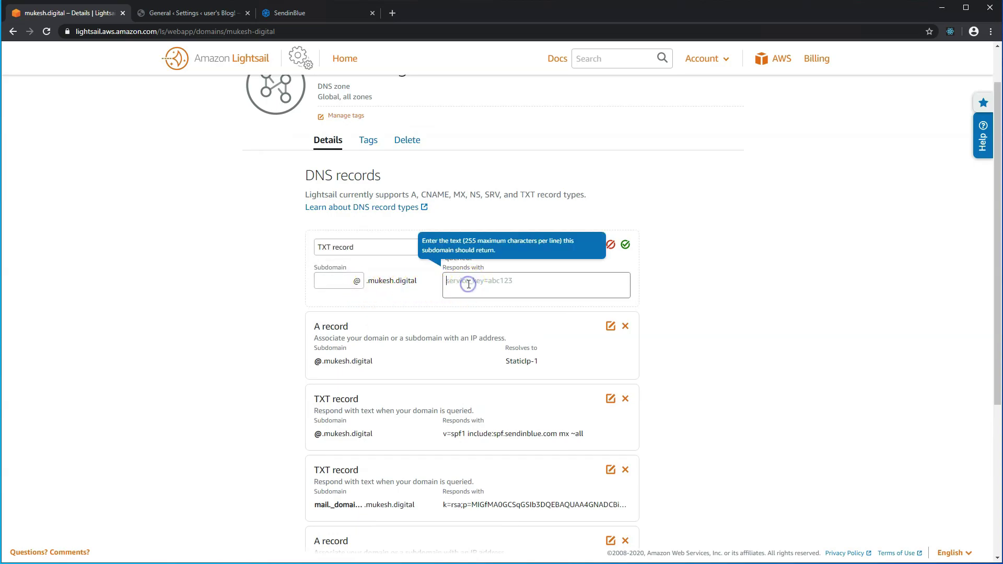
type("Sendinblue-code:e77e1fcb928c675b839629e74035d5cf")
left_click(626, 244)
Copy the _dmarc host name from Sendinblue and begin another new DNS record.
key("ctrl+3")
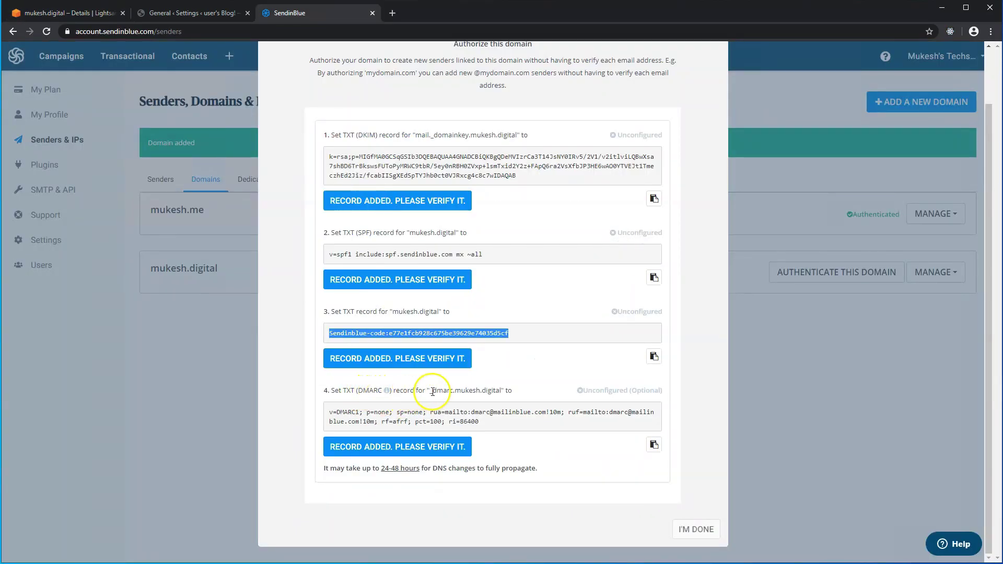
left_click_drag(430, 391, 454, 391)
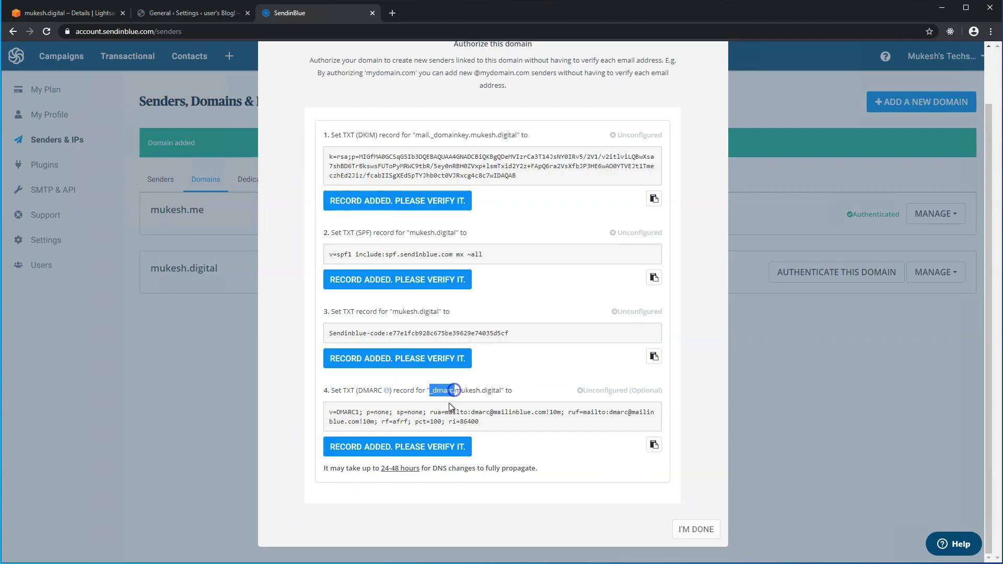
left_click(112, 15)
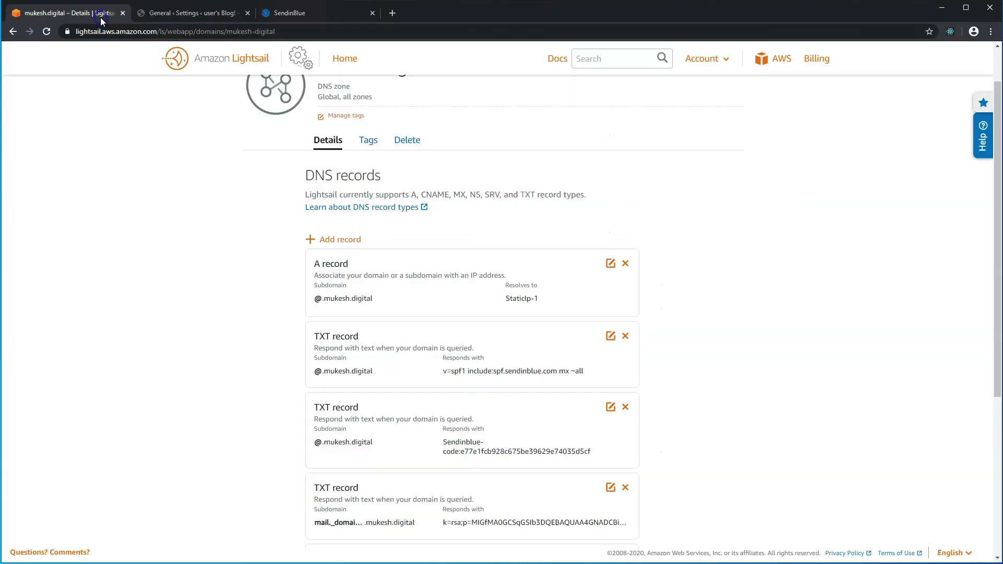
left_click(342, 236)
left_click(344, 251)
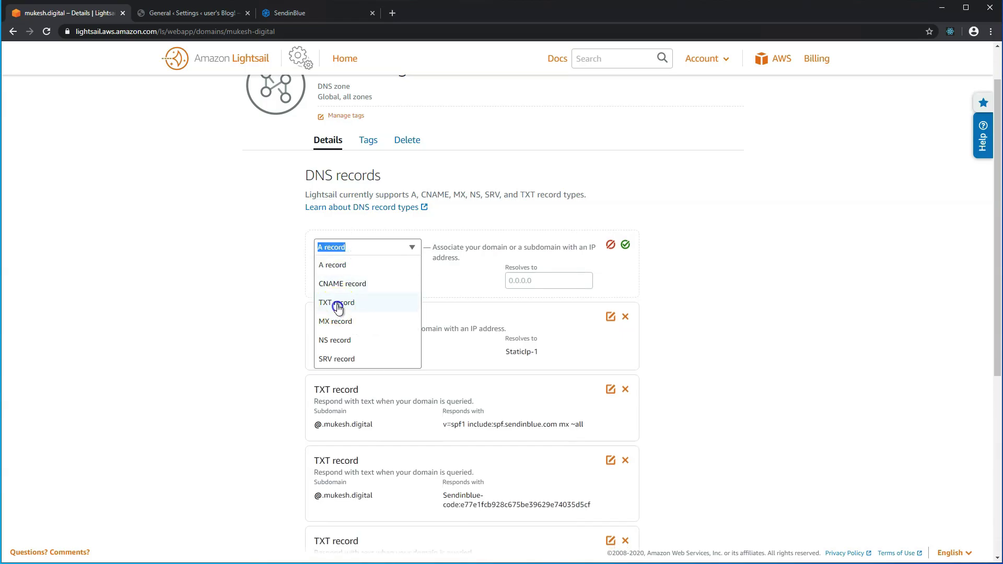
Add a TXT record at _dmarc with Sendinblue's v=DMARC1 policy value and save it.
left_click(337, 303)
left_click(335, 280)
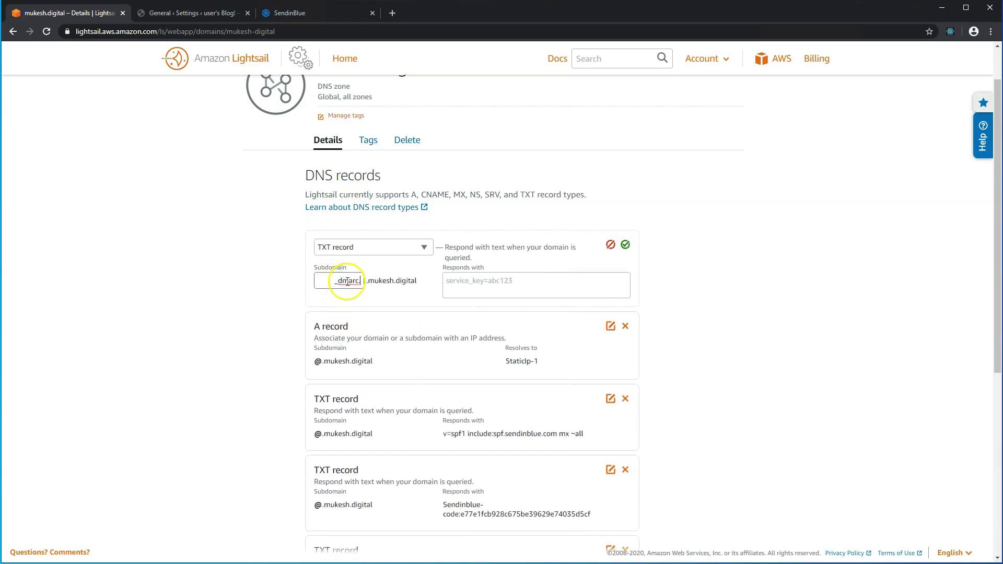
left_click(310, 18)
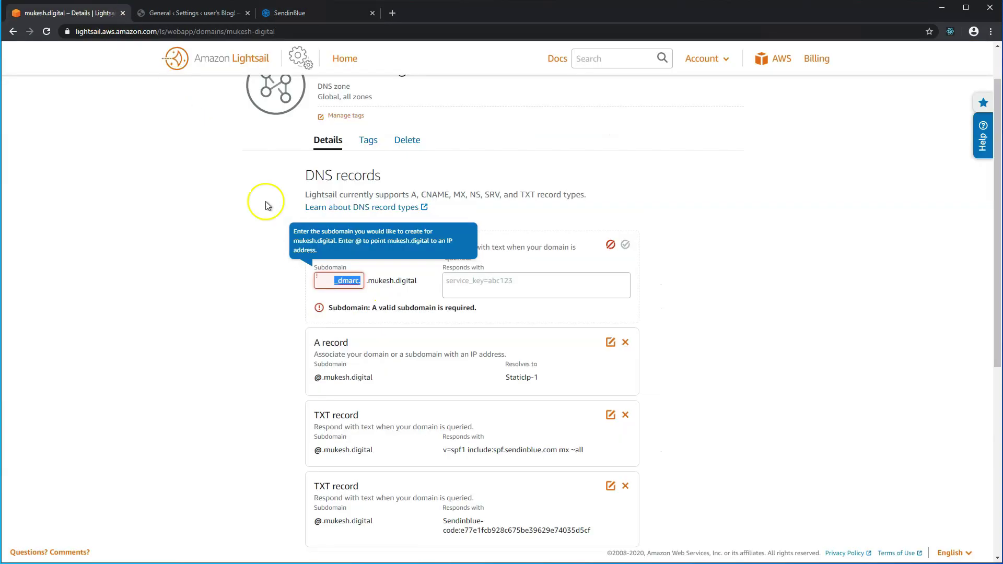
left_click(450, 287)
key("ctrl+v")
left_click(348, 281)
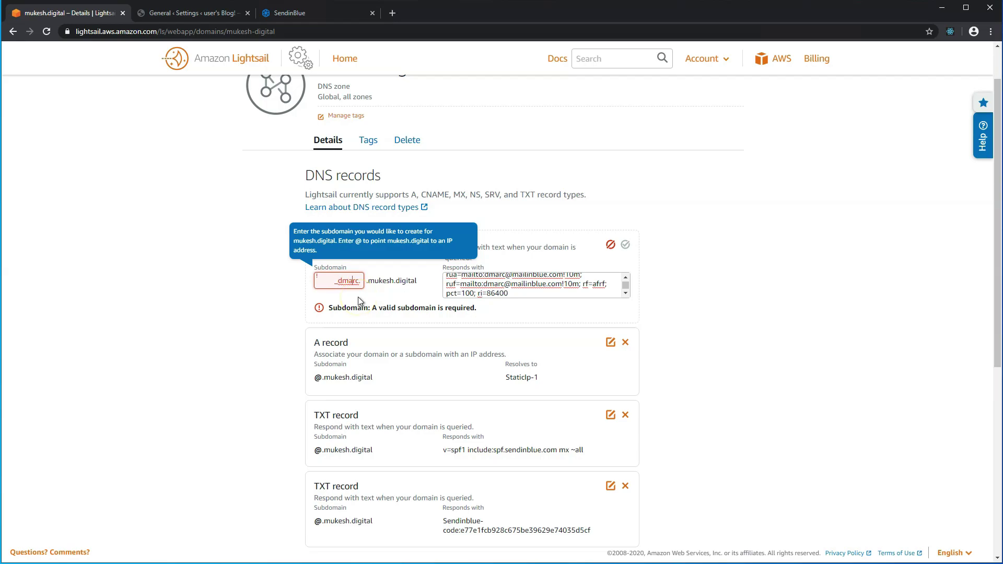
key("BackSpace")
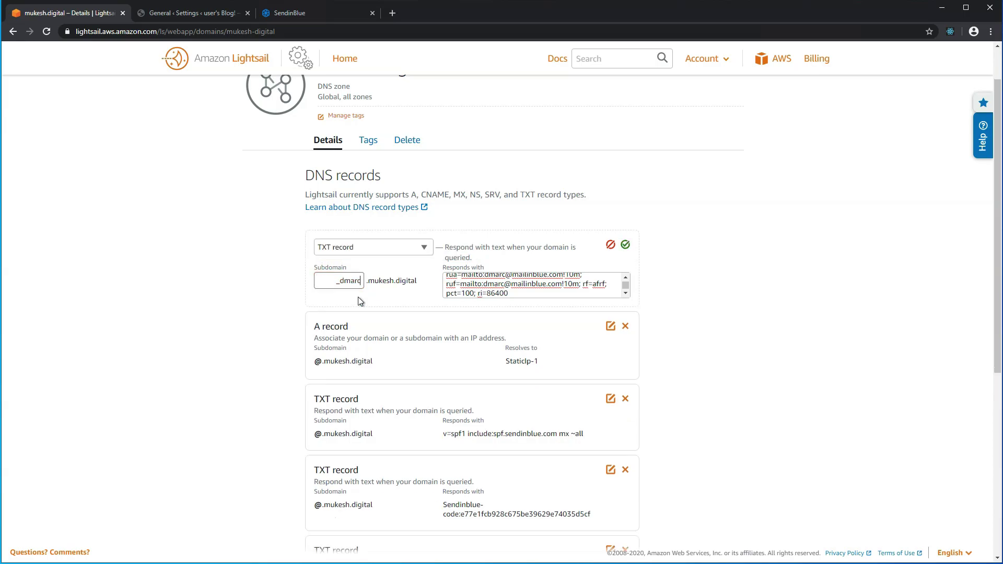
left_click(625, 244)
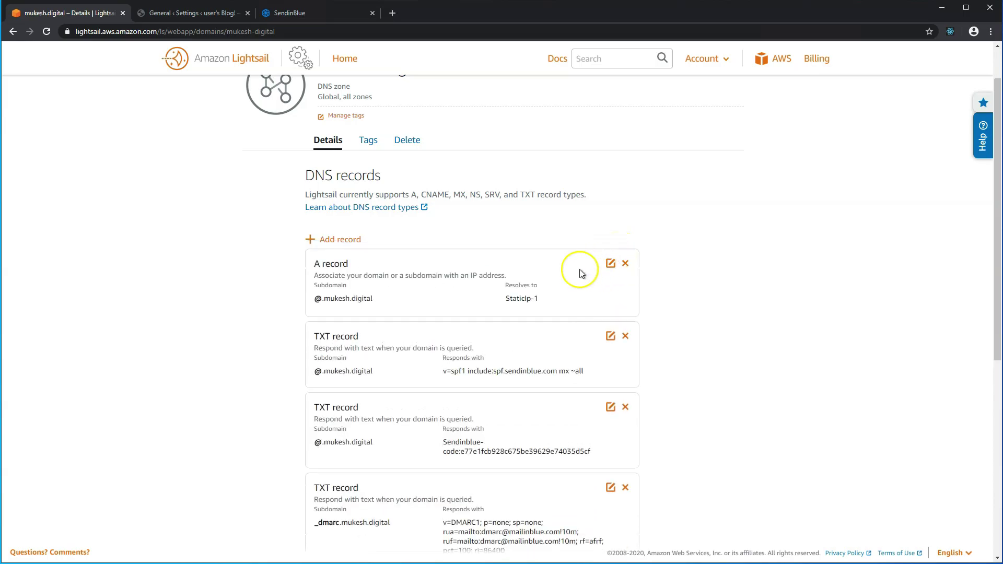
Verify the DKIM, SPF, verification-code and DMARC records in Sendinblue and finish authenticating mukesh.digital.
left_click(294, 12)
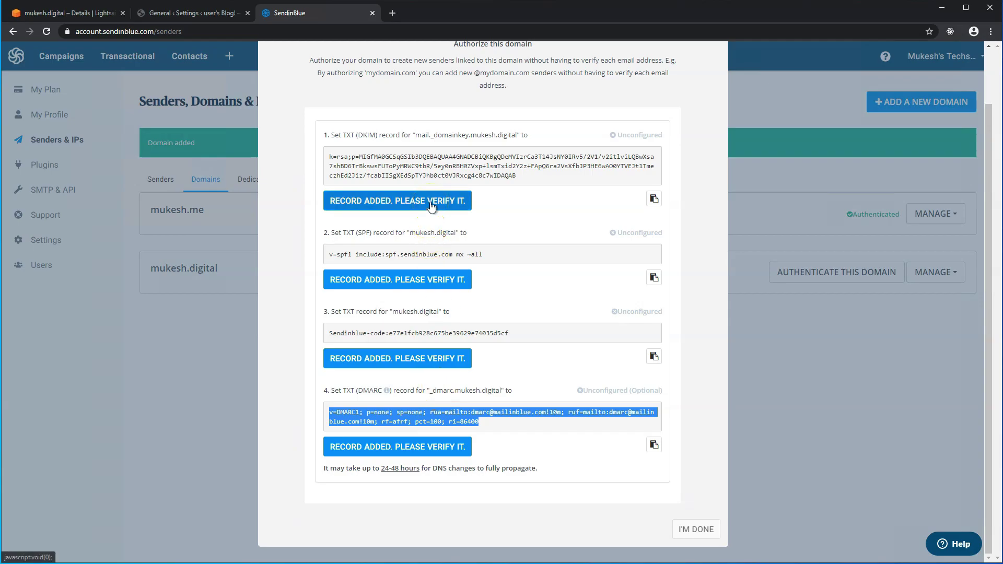
left_click(431, 205)
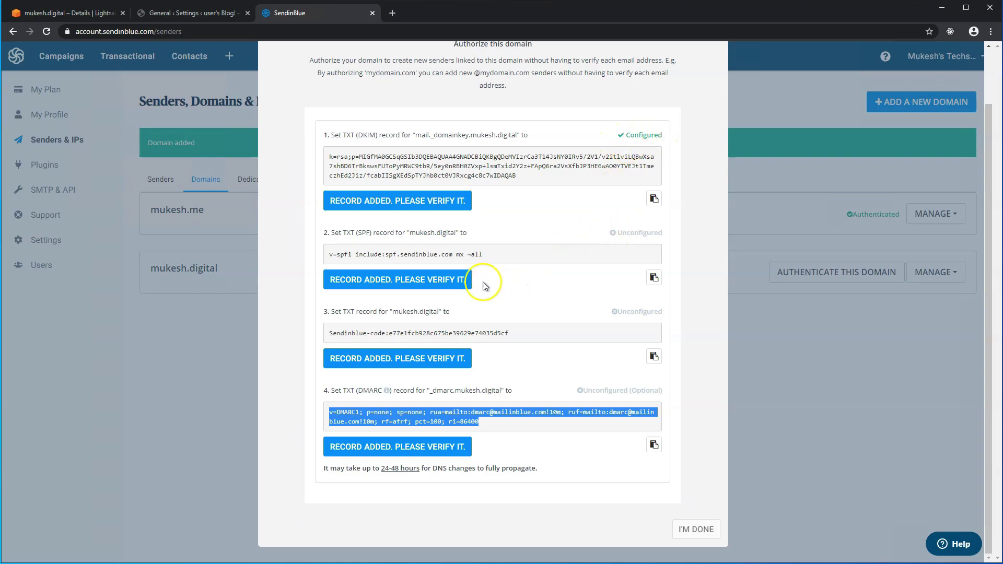
left_click(453, 285)
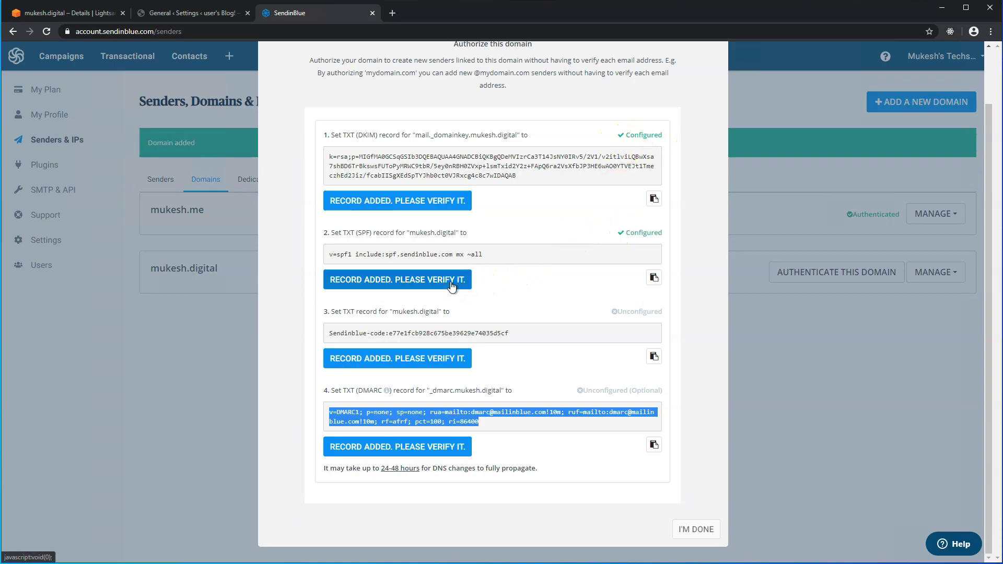
left_click(410, 358)
left_click(397, 449)
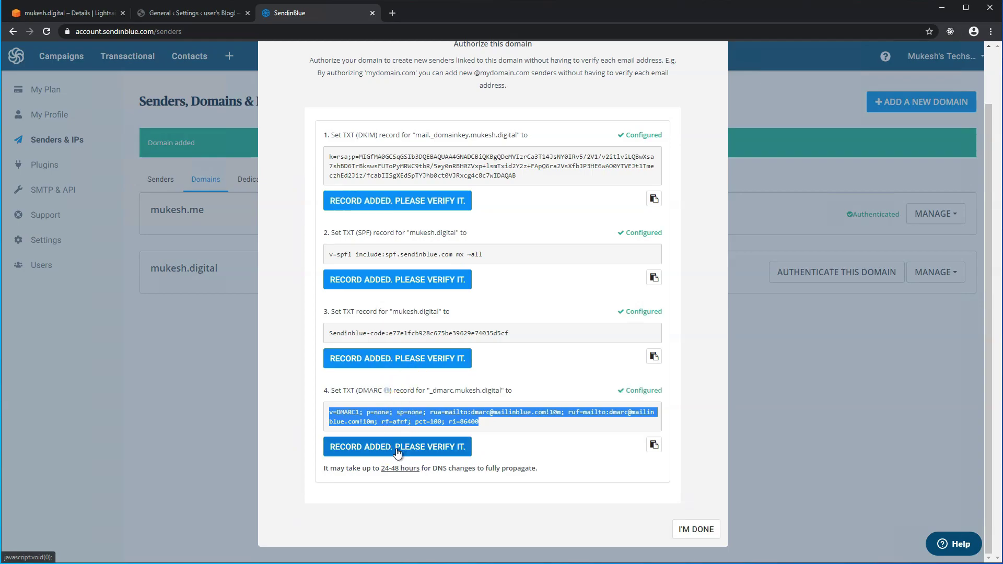
left_click(400, 449)
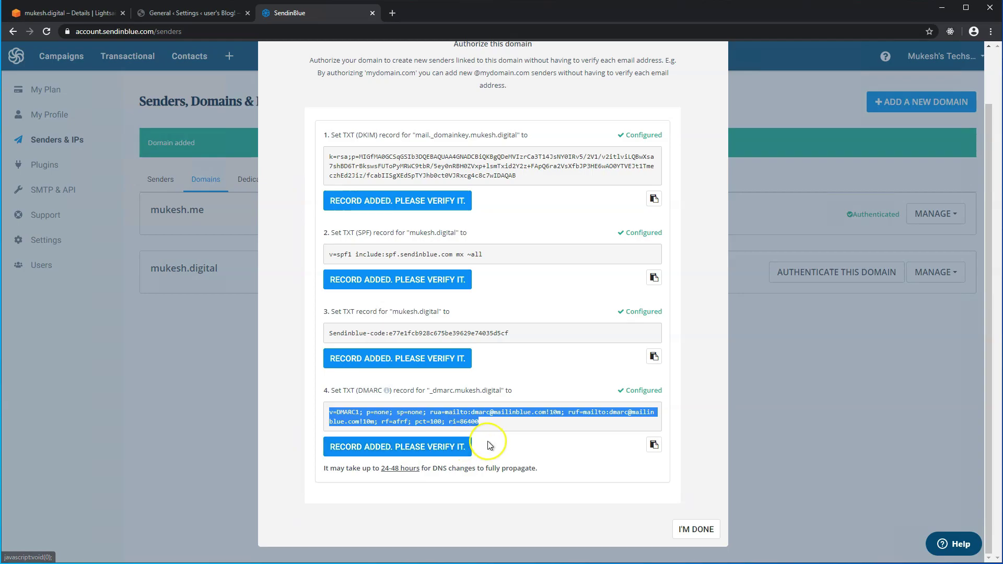
left_click(682, 525)
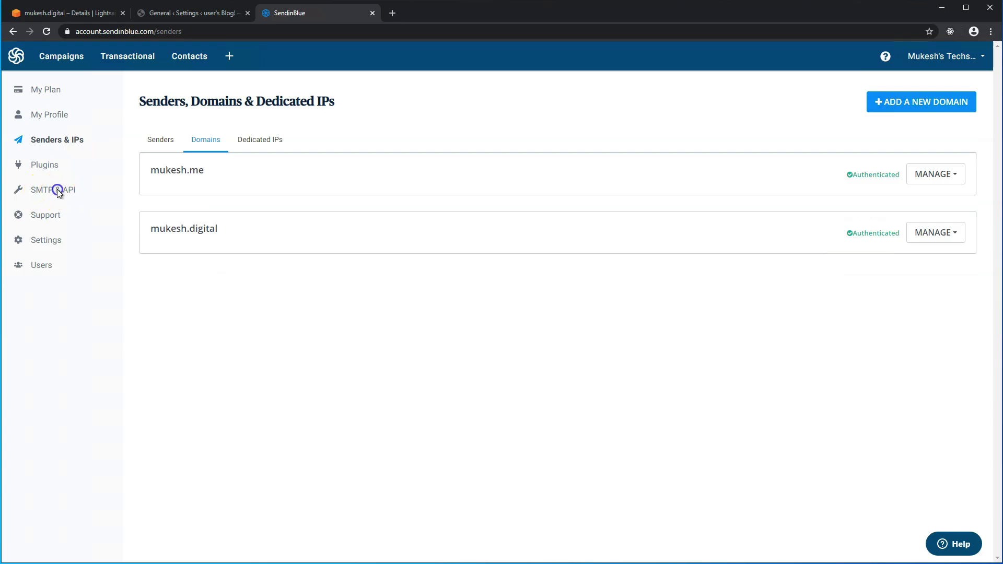
left_click(58, 194)
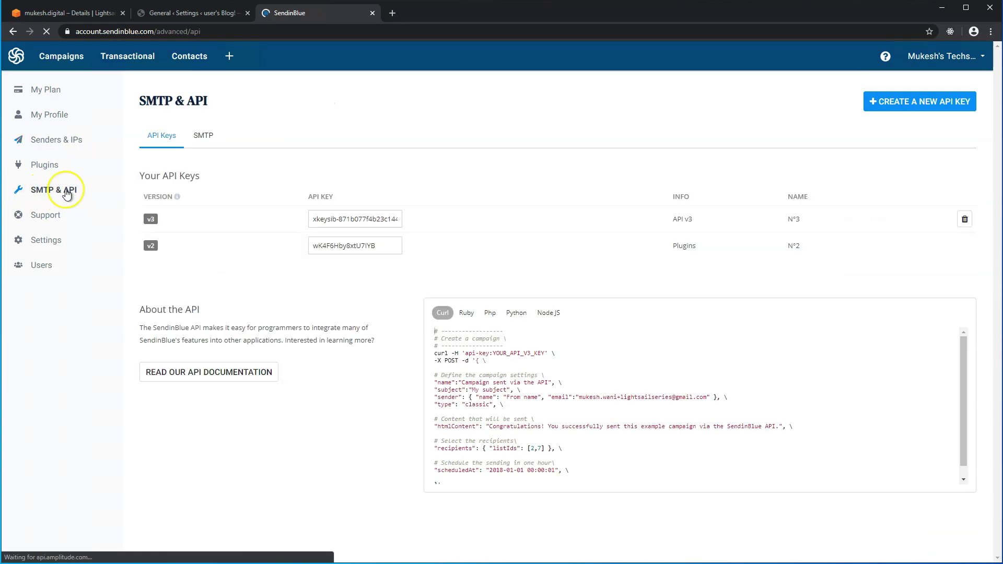
Copy the Sendinblue v3 API key.
left_click(310, 218)
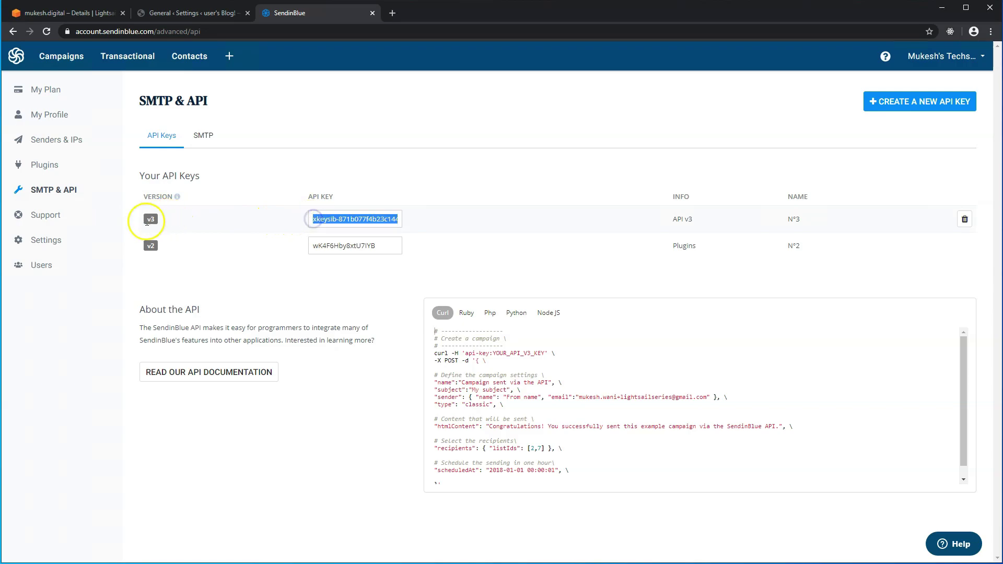
right_click(320, 219)
left_click(336, 228)
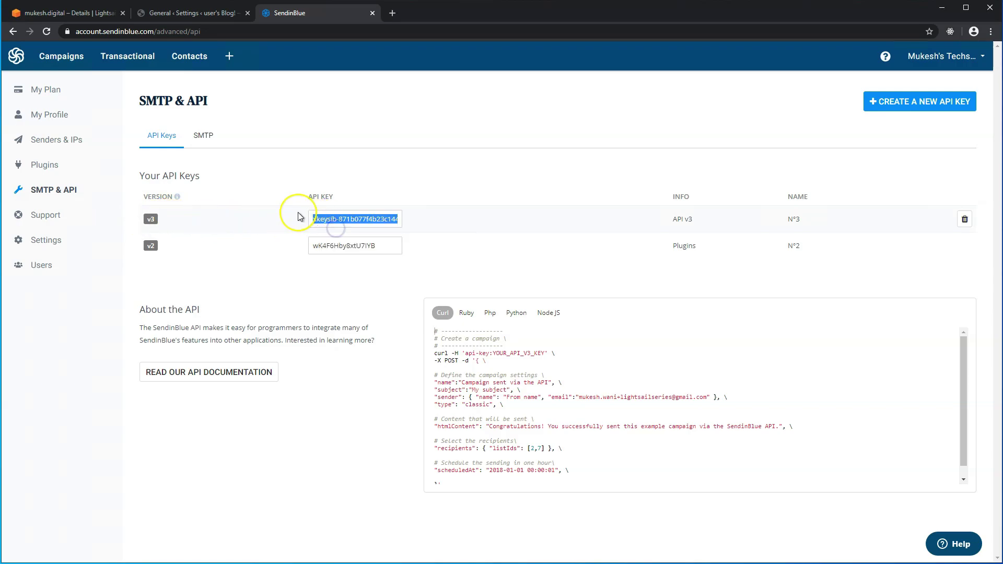
left_click(78, 19)
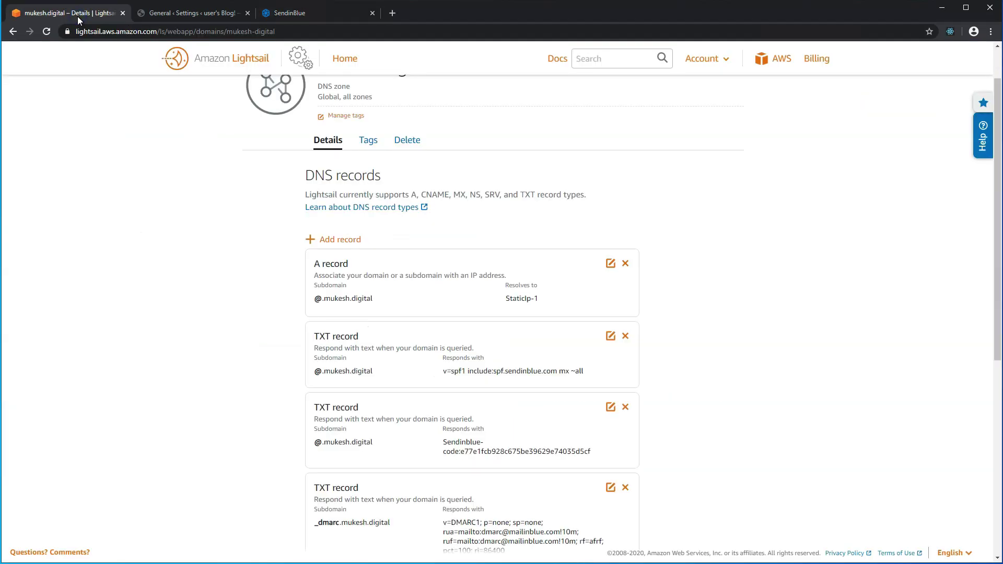
Paste the Sendinblue API key into WP Mail SMTP's API Key field and save the settings.
left_click(151, 14)
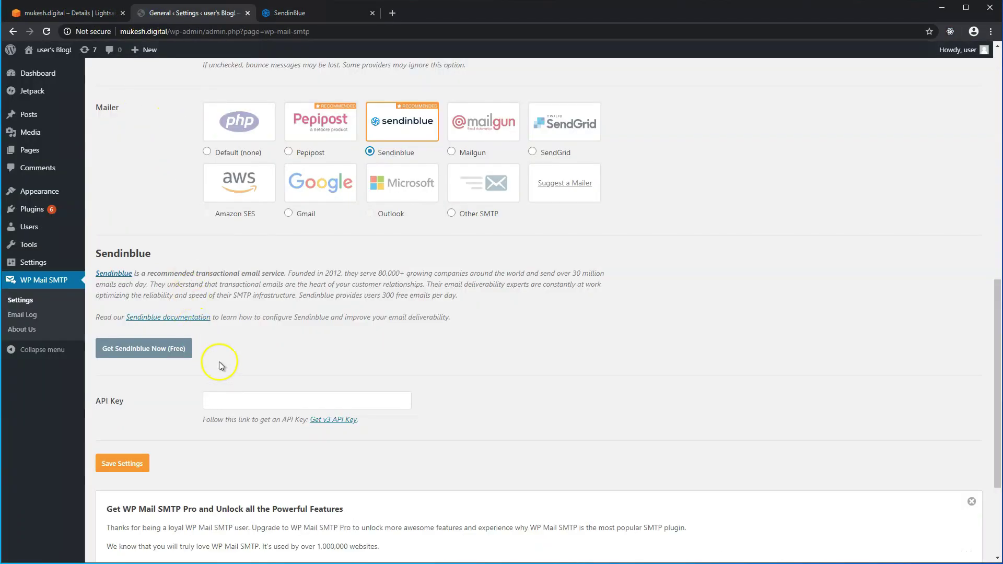
left_click(245, 397)
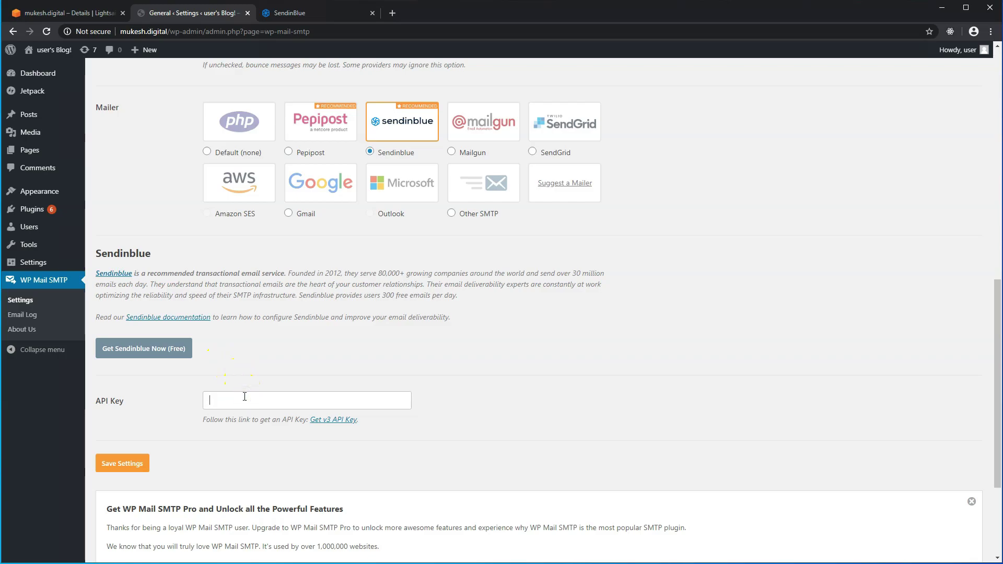
key("ctrl+v")
left_click(141, 463)
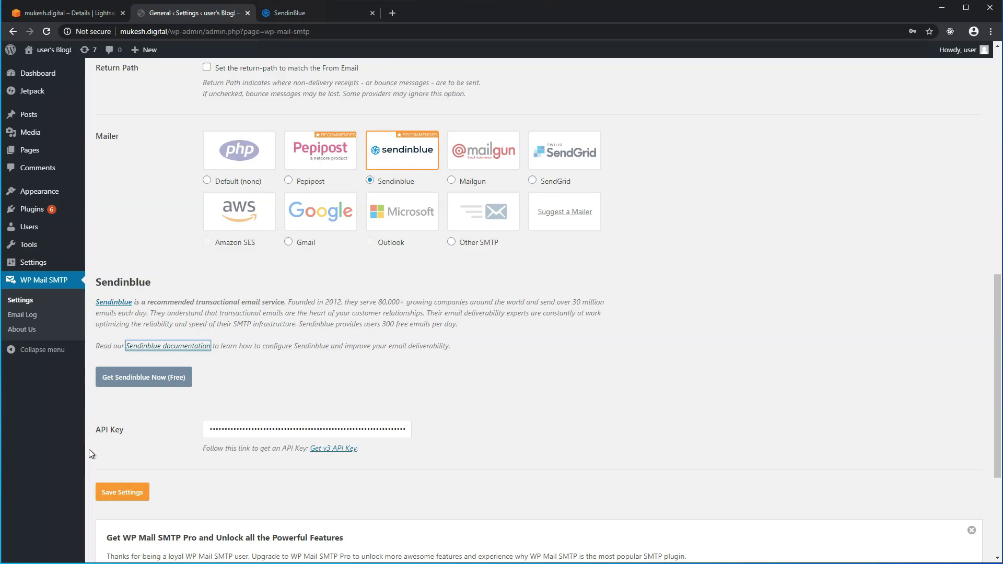
left_click(273, 15)
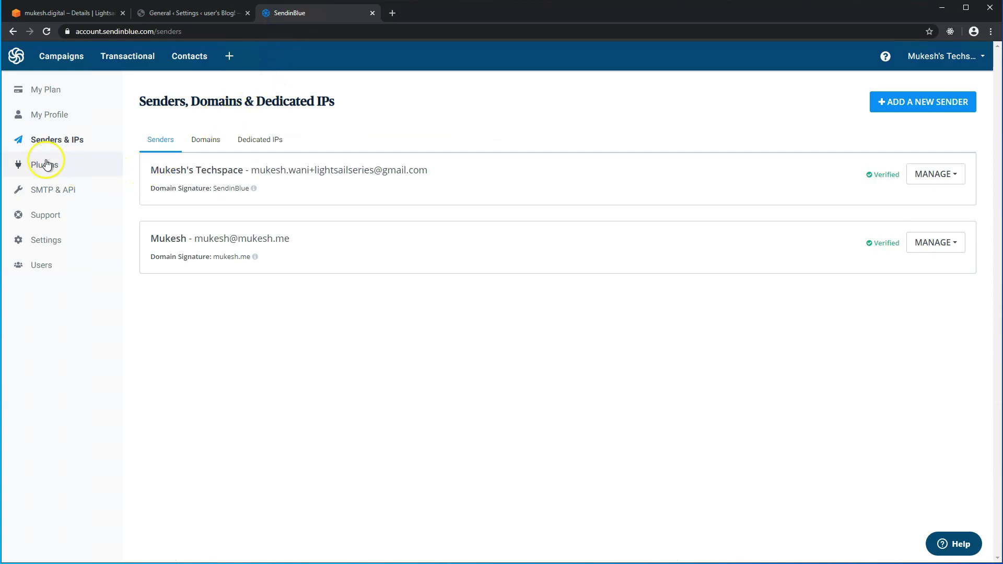
left_click(46, 140)
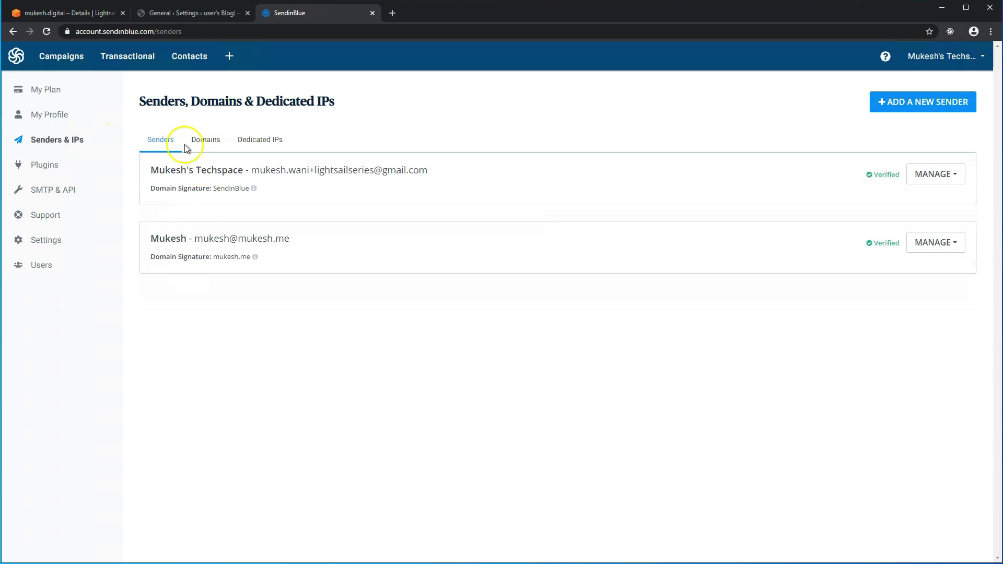
Add a Sendinblue sender named 'Website noreply' using the site's noreply e-mail address on mukesh.digital.
left_click(894, 103)
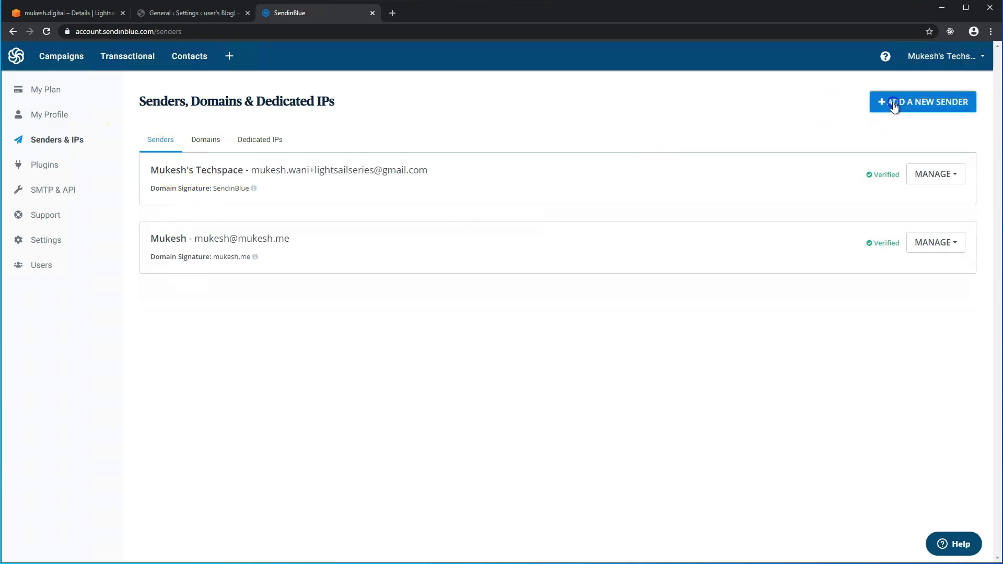
left_click(444, 128)
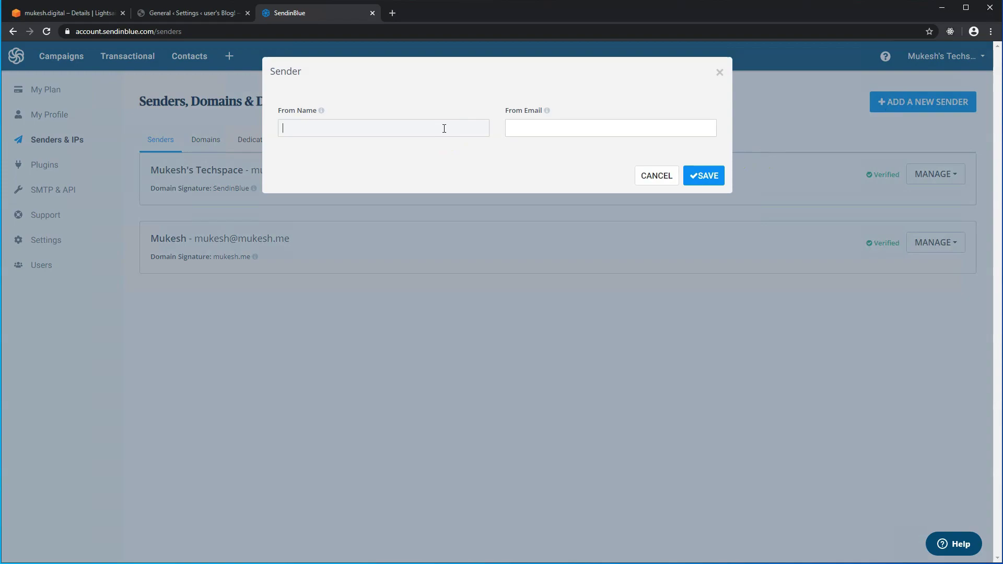
left_click(469, 127)
key("Home")
type("Website")
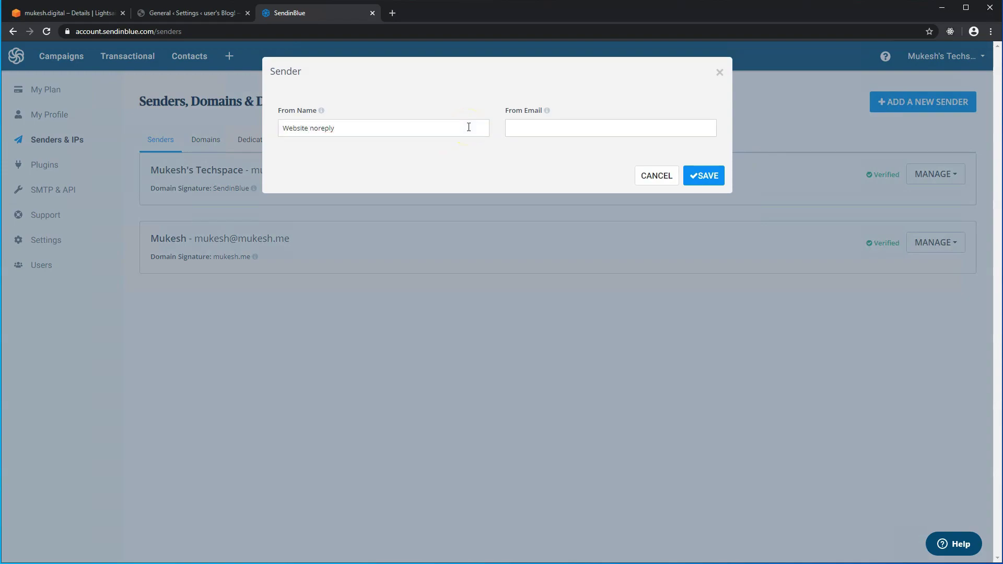
left_click(509, 126)
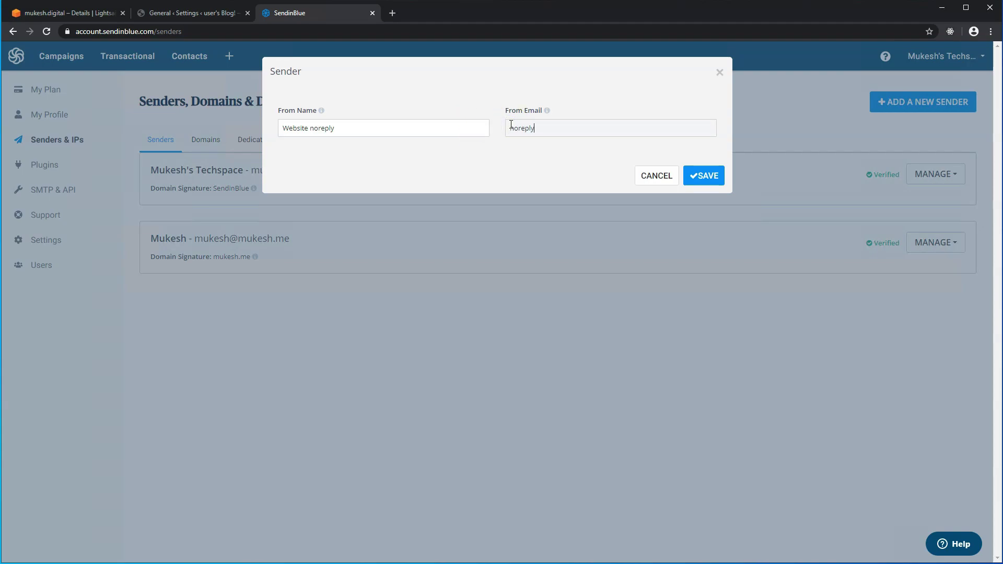
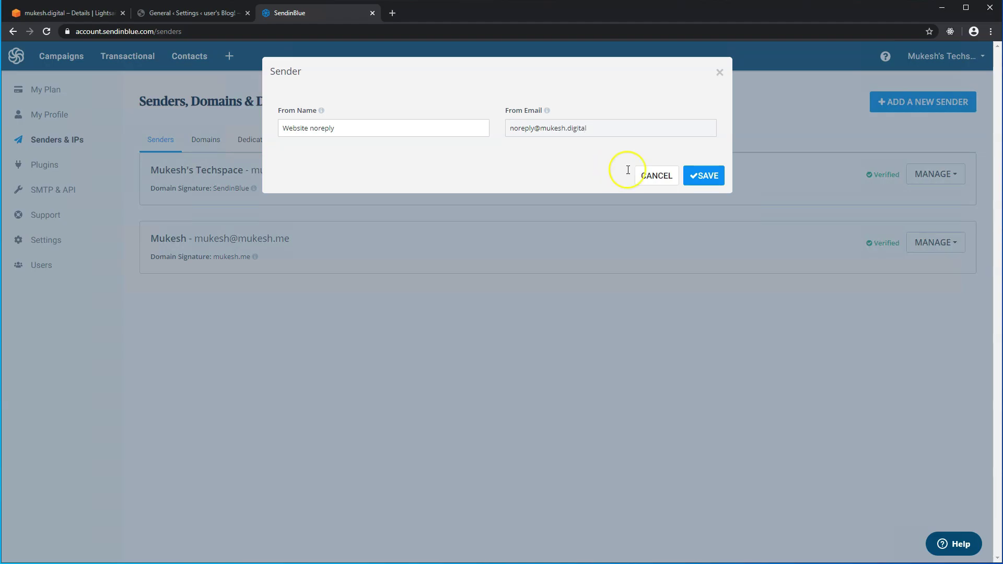
left_click(714, 180)
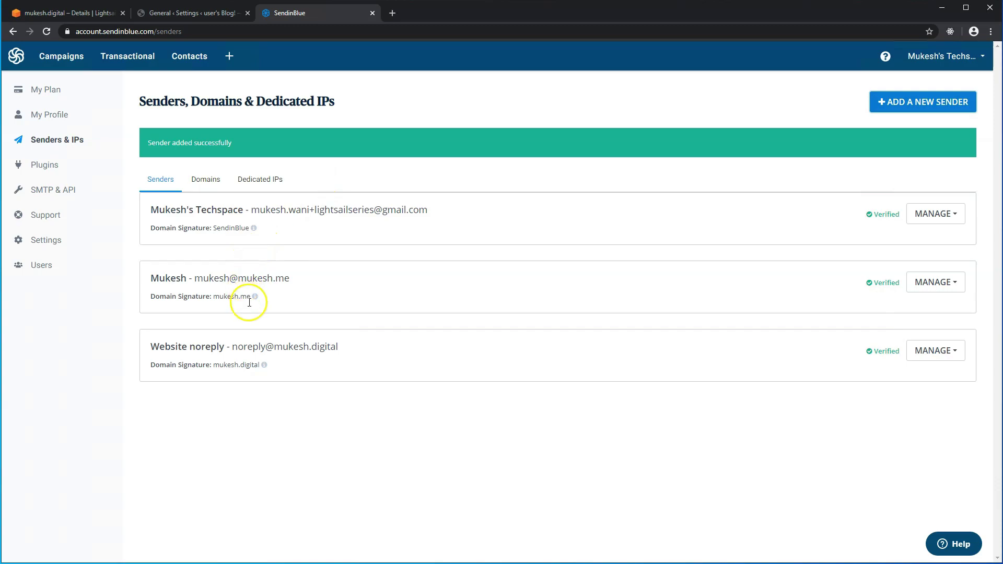
left_click_drag(233, 348, 342, 349)
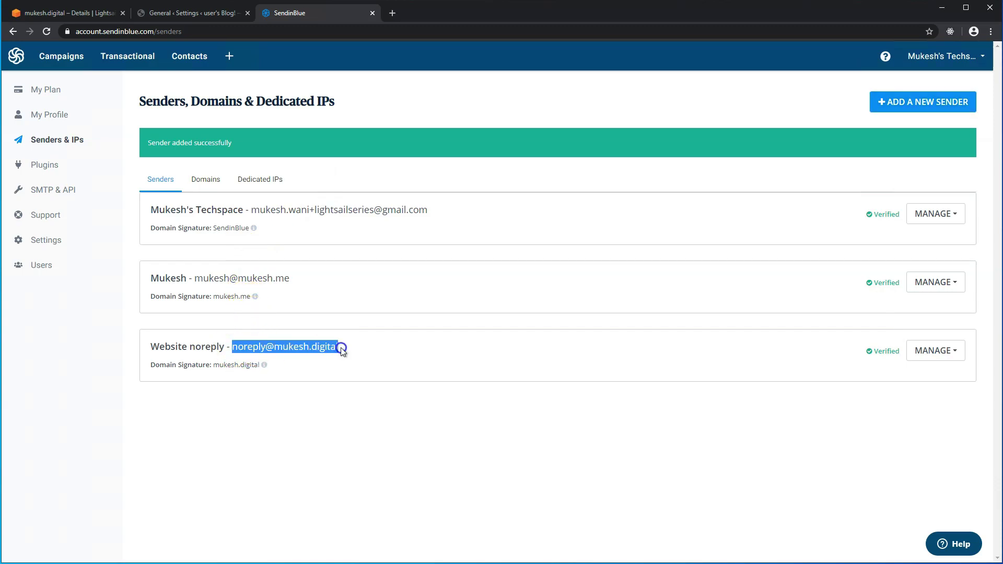
Set the From Email to the noreply sender address and From Name to 'Website noreply', forcing both.
left_click(188, 13)
left_click_drag(276, 191, 198, 191)
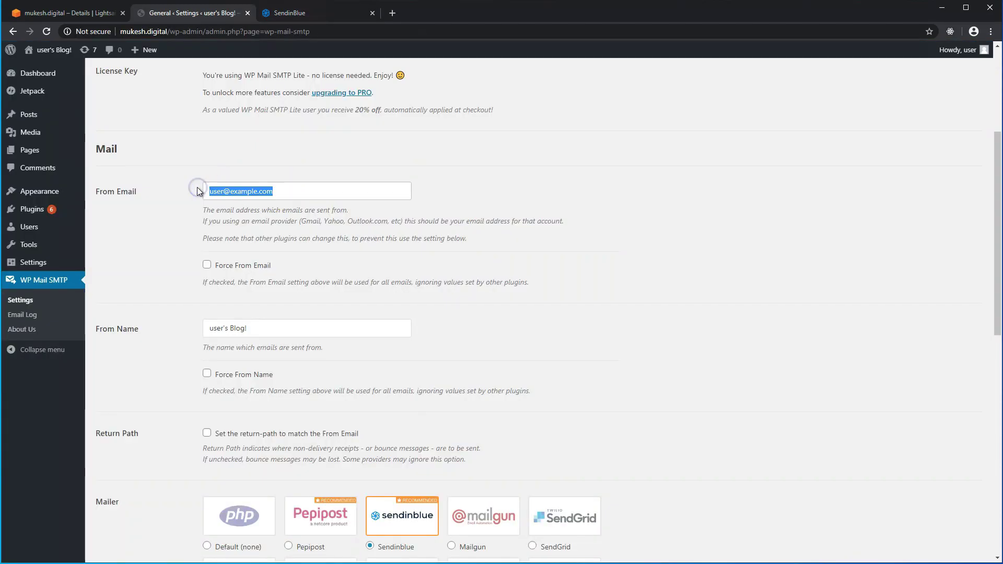
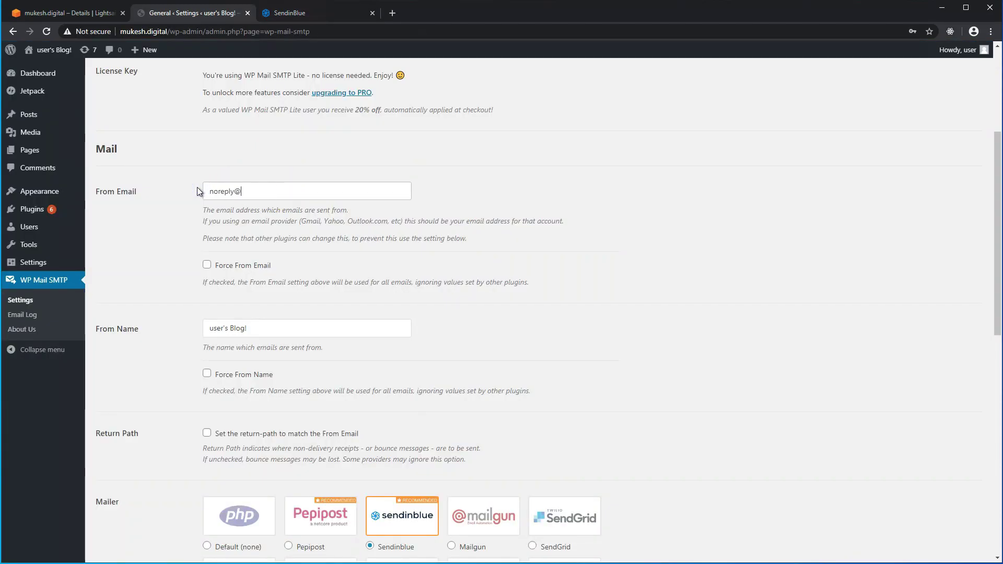
left_click(206, 265)
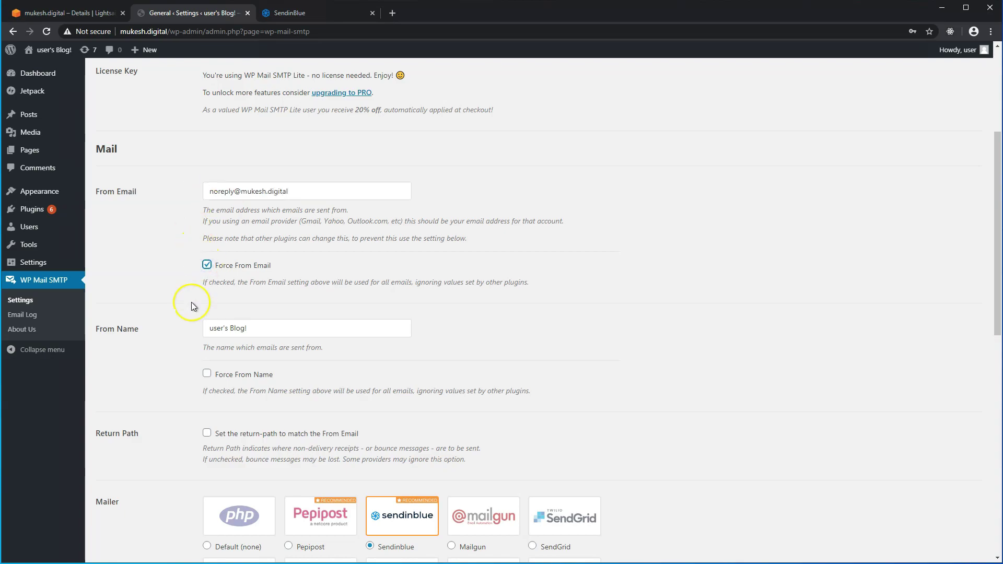
triple_click(192, 329)
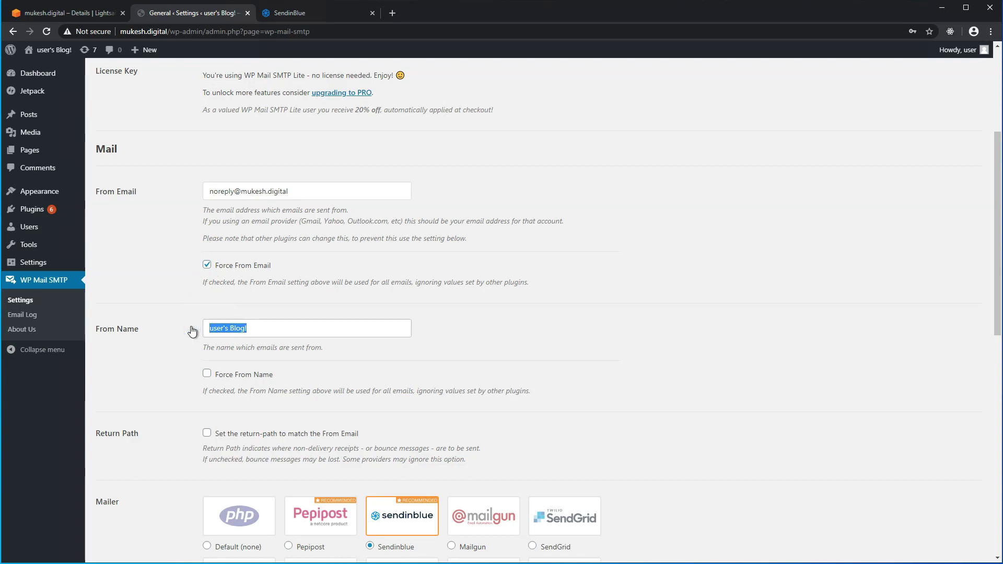
type("Website noreply")
left_click(205, 373)
Make the Return Path match the From Email and save the mail settings.
scroll(175, 374, "down", 3)
left_click(207, 275)
scroll(161, 329, "down", 5)
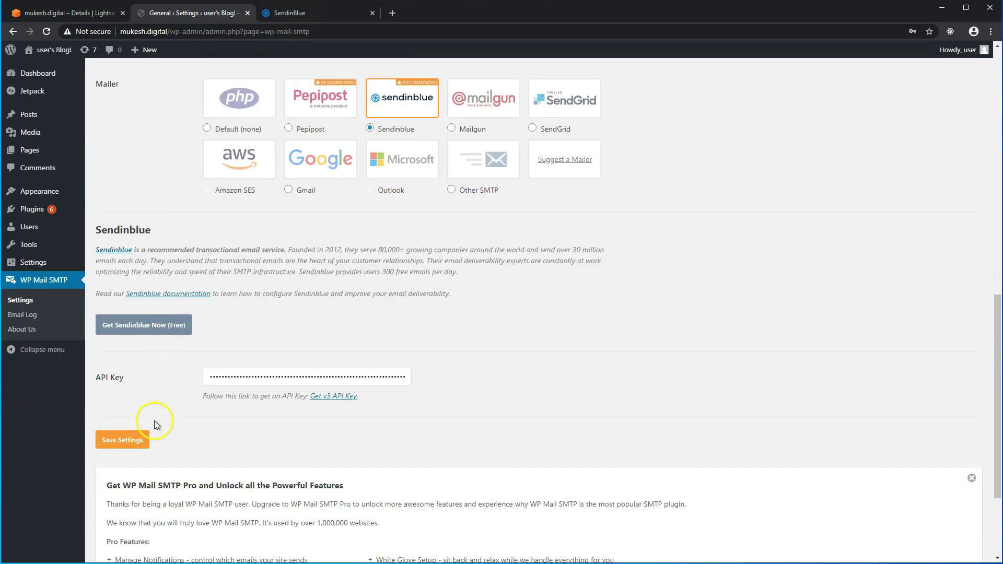
left_click(139, 439)
Go to the Email Test tab and select the default Send To address.
scroll(165, 406, "down", 4)
scroll(165, 405, "up", 4)
left_click(156, 130)
left_click_drag(276, 214, 182, 217)
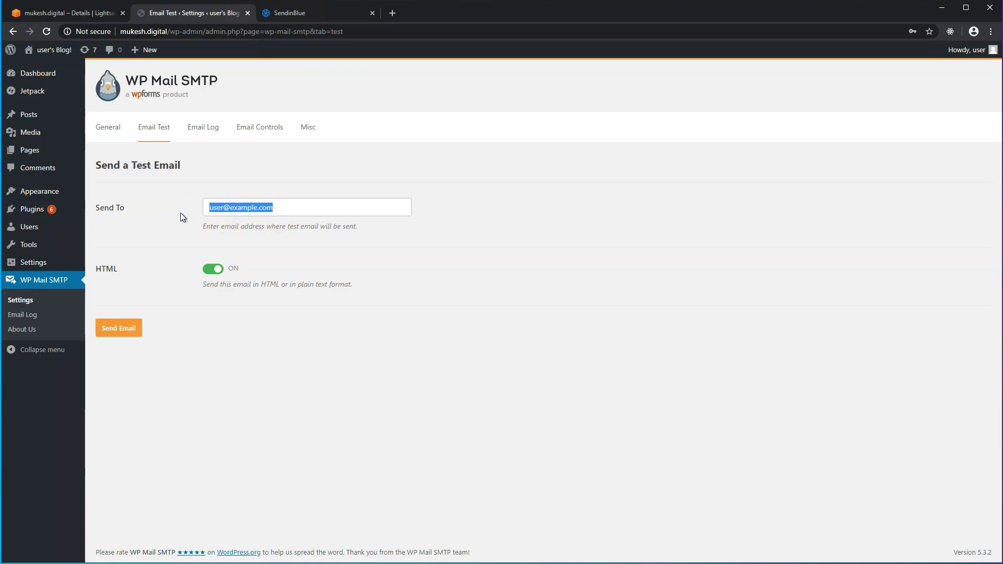
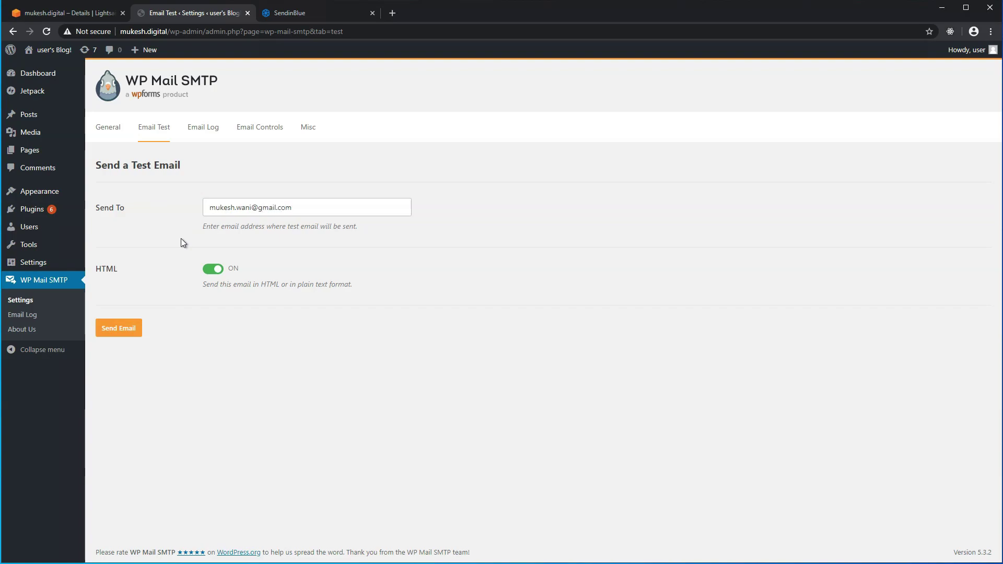
Enter the owner's Gmail address as the Send To recipient and send the test HTML email.
left_click(133, 329)
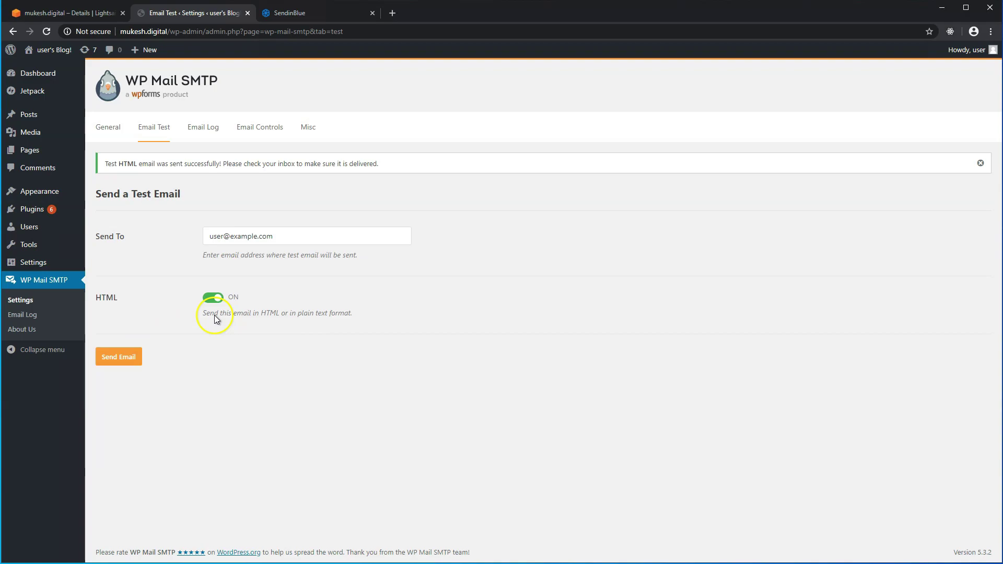
left_click(166, 224)
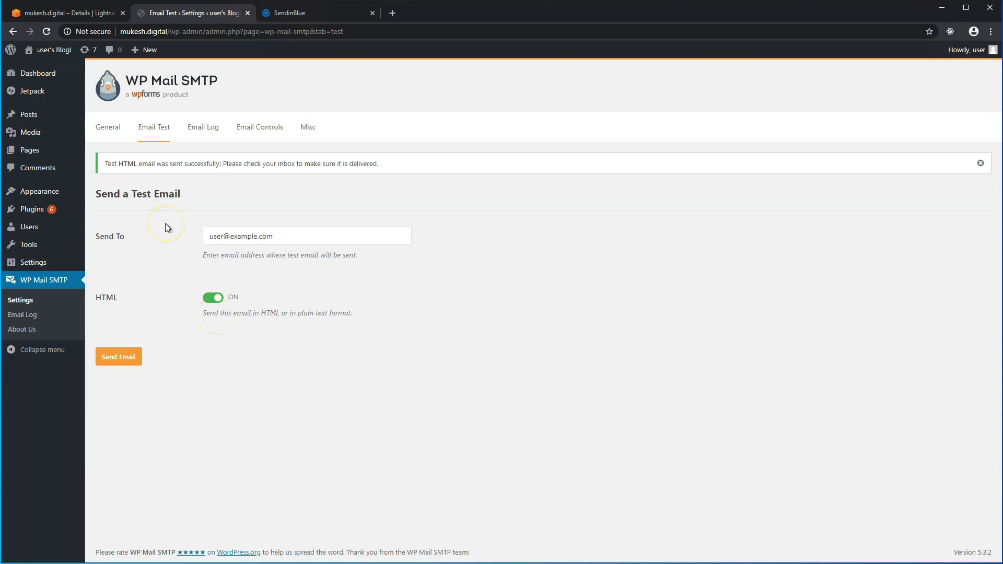